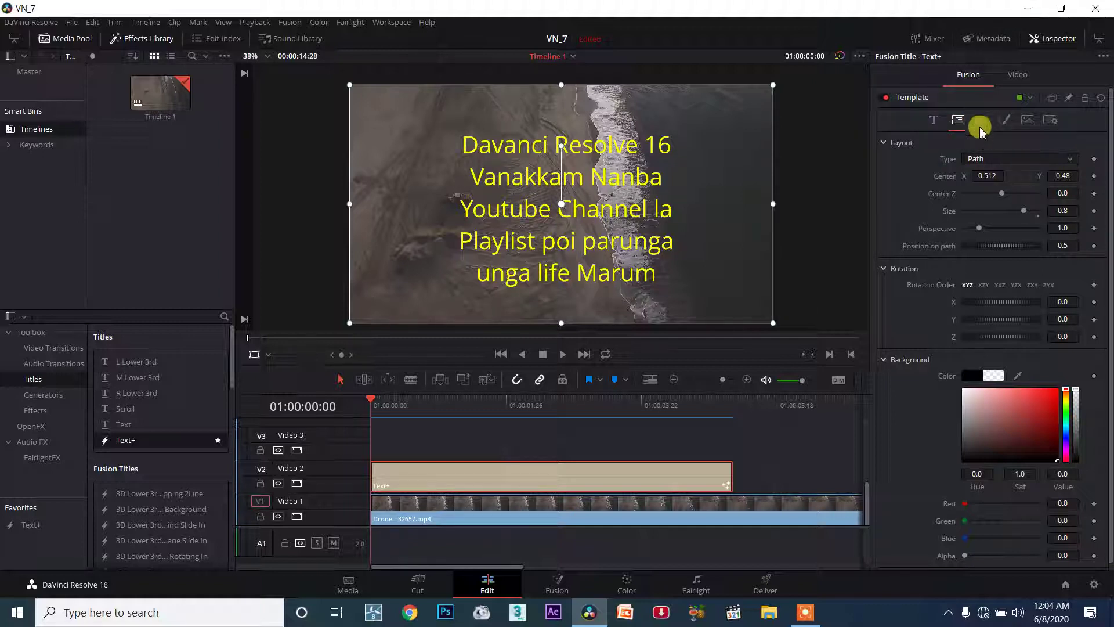
Check the Layout Type list, then show the Transform tab's Characters/Words/Lines mode list.
click(980, 126)
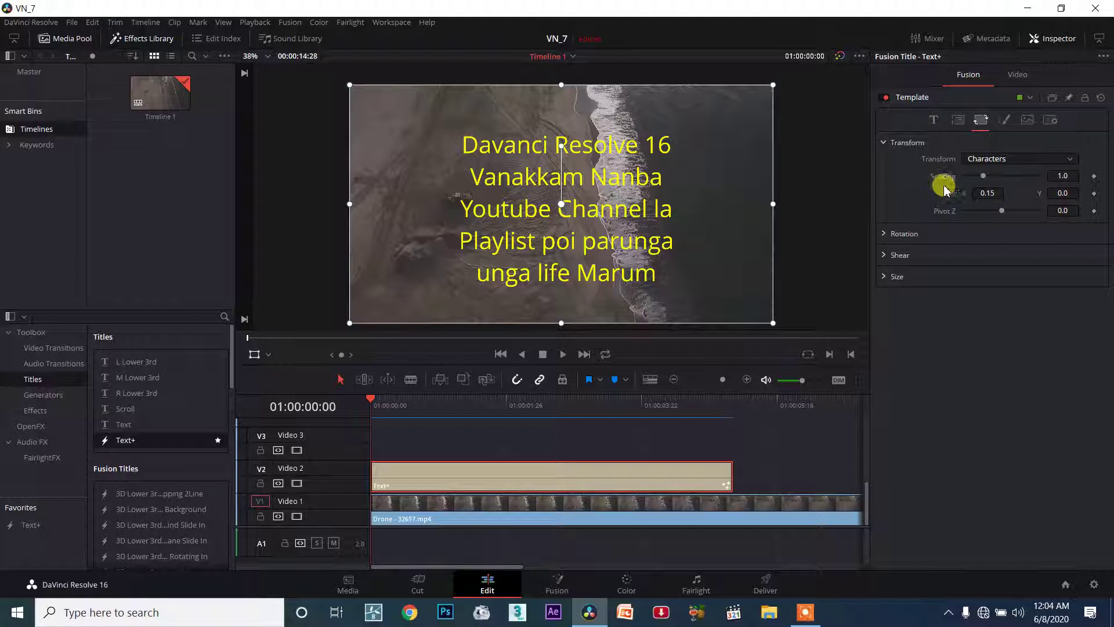
click(957, 120)
click(986, 158)
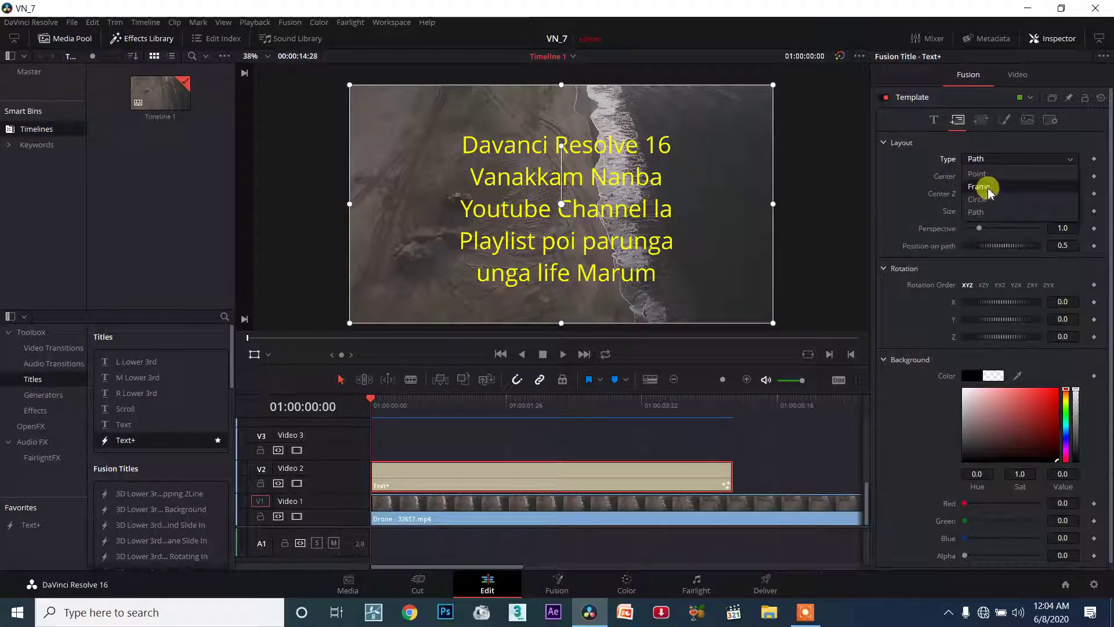
click(983, 160)
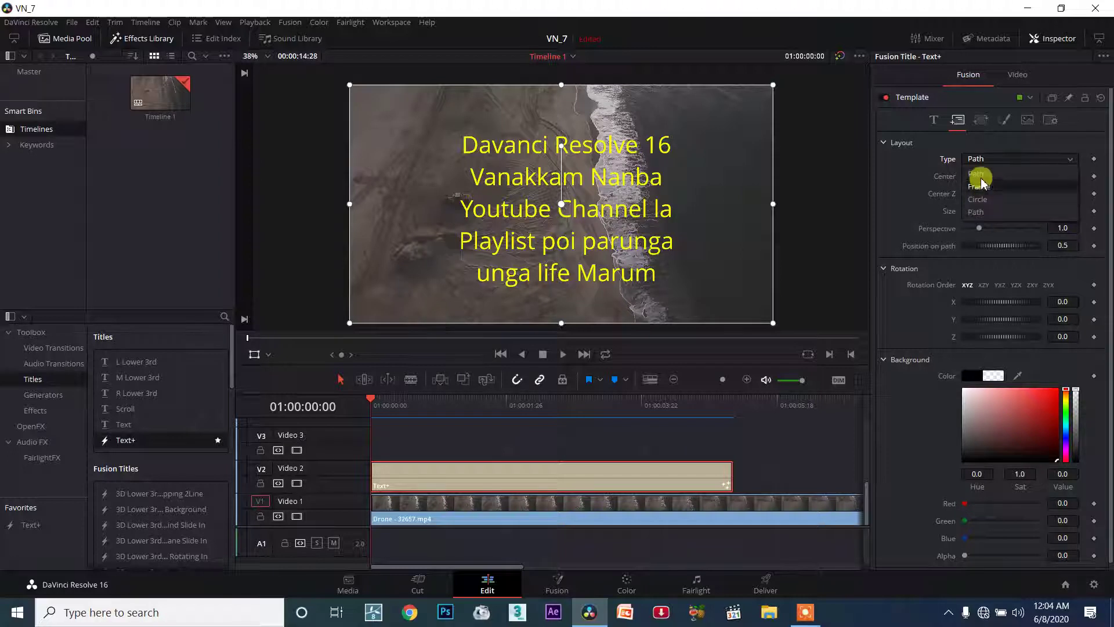
click(981, 120)
click(984, 160)
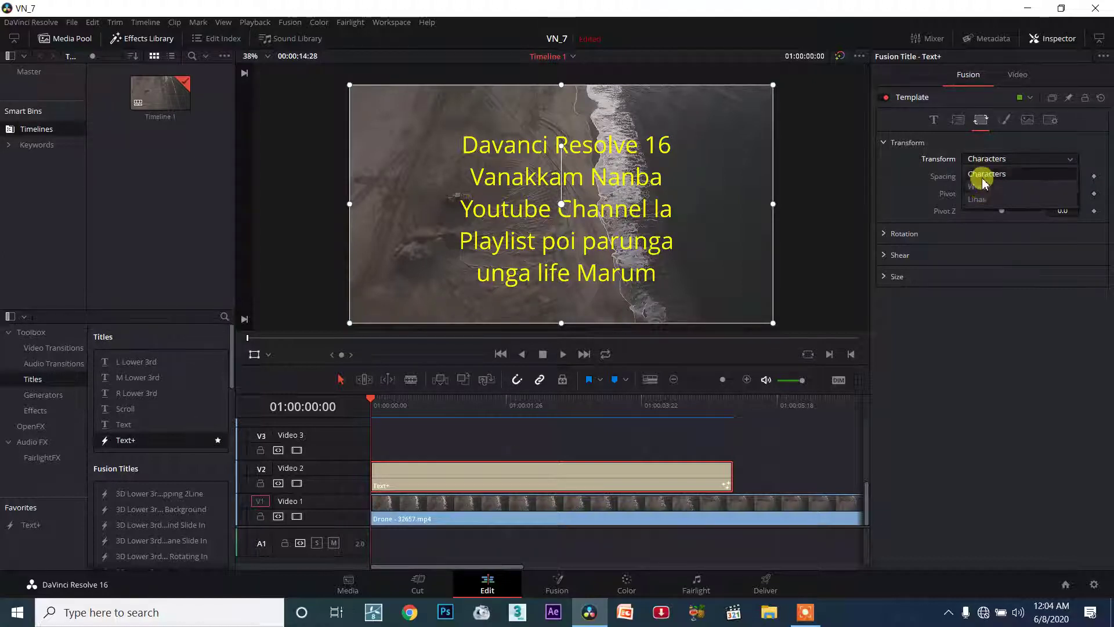
Keep Characters as the transform mode and expand the Rotation, Shear and Size sections.
click(957, 196)
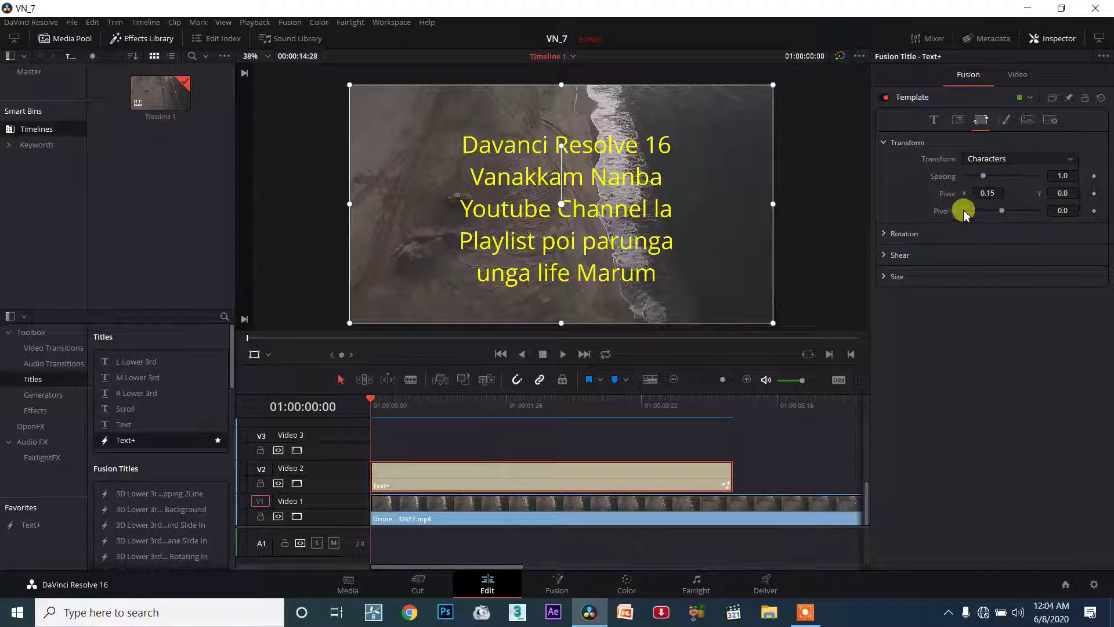
click(885, 235)
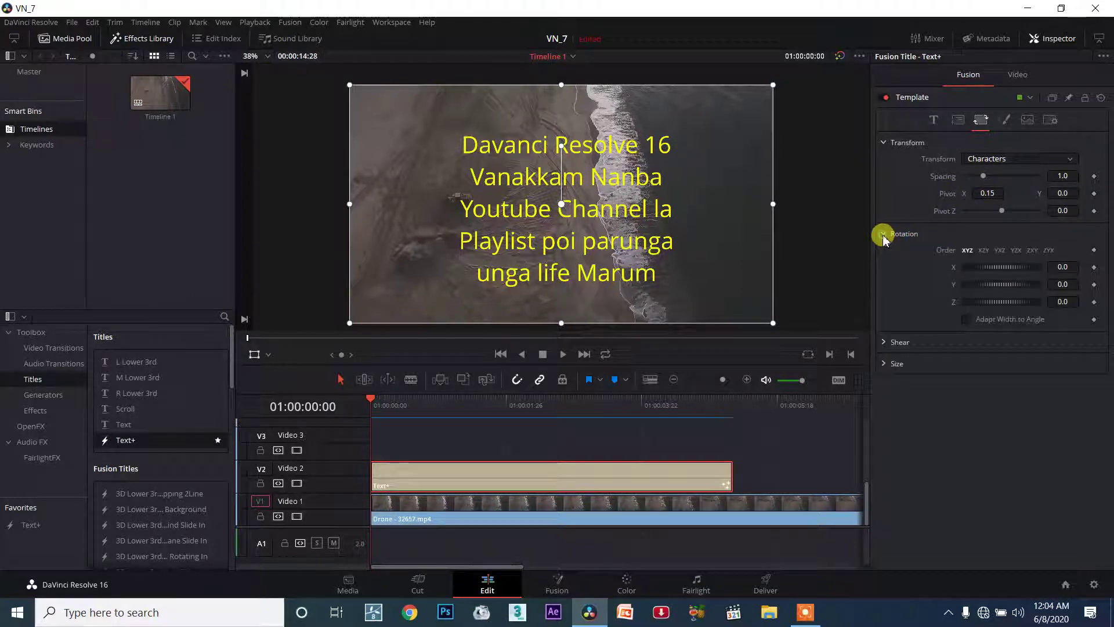
click(885, 343)
click(883, 398)
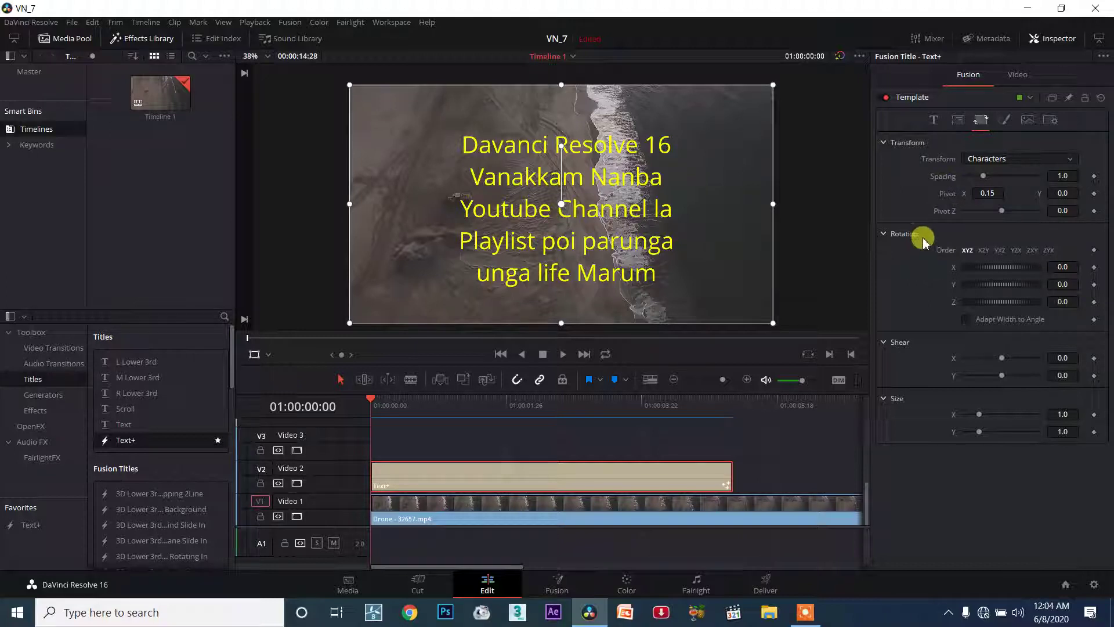
click(990, 161)
click(995, 174)
click(990, 162)
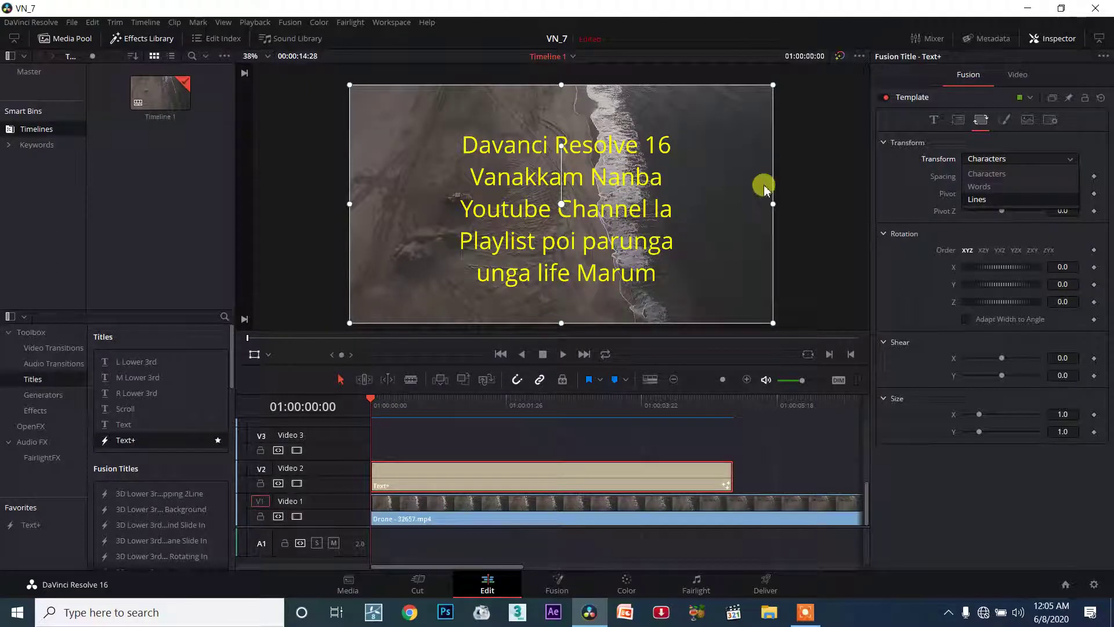
Test and reset letter spacing to 1.0, then switch to Words with spacing 4.0.
click(985, 176)
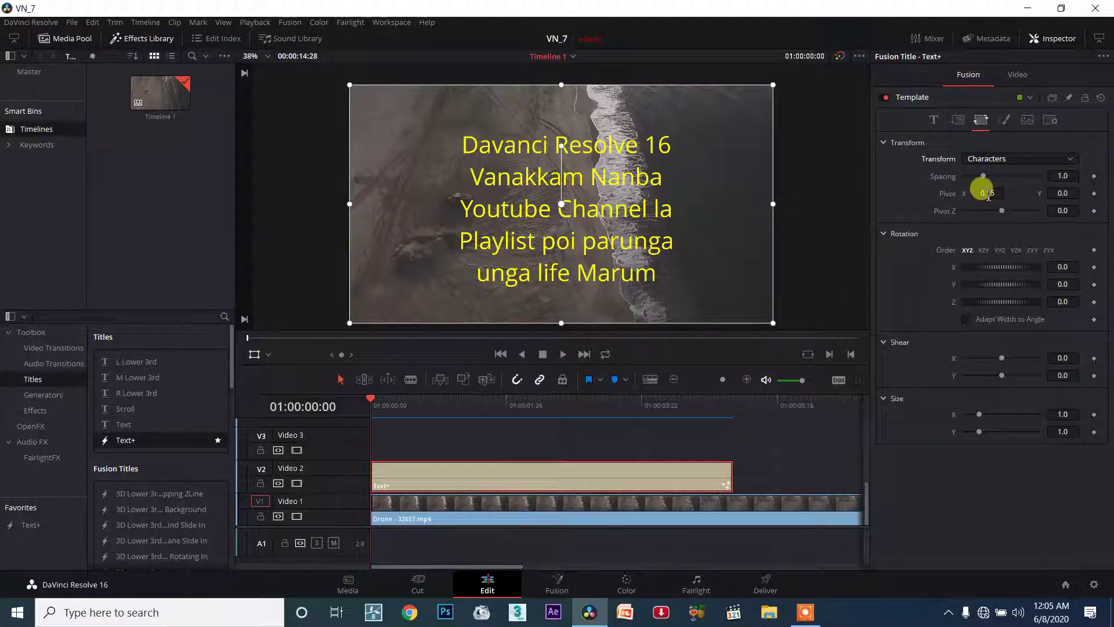
drag(986, 176, 988, 176)
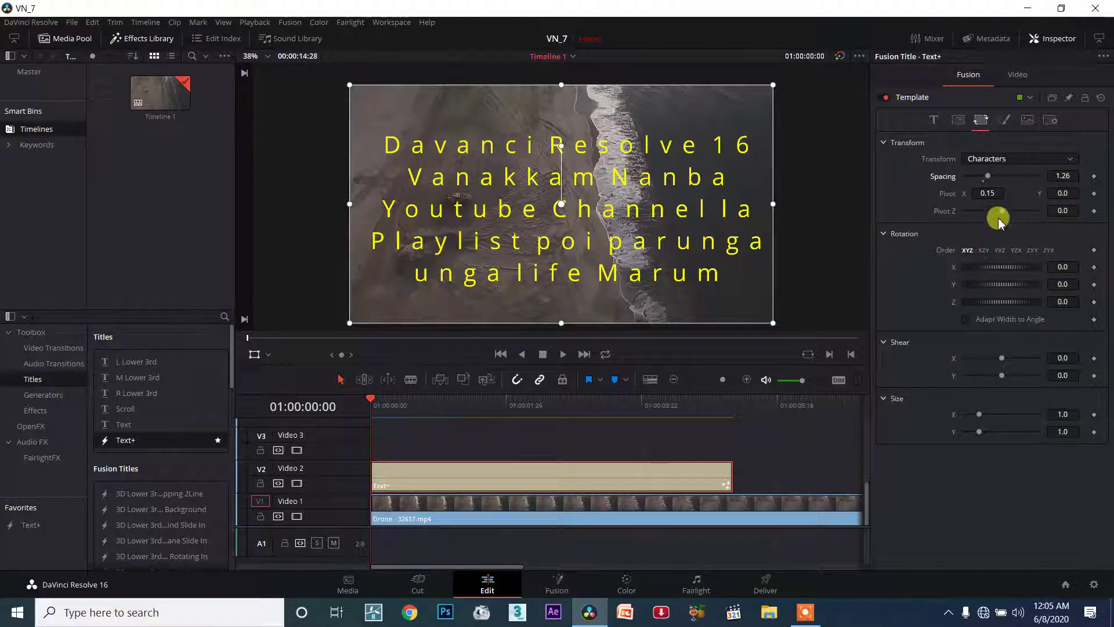
drag(984, 180, 988, 183)
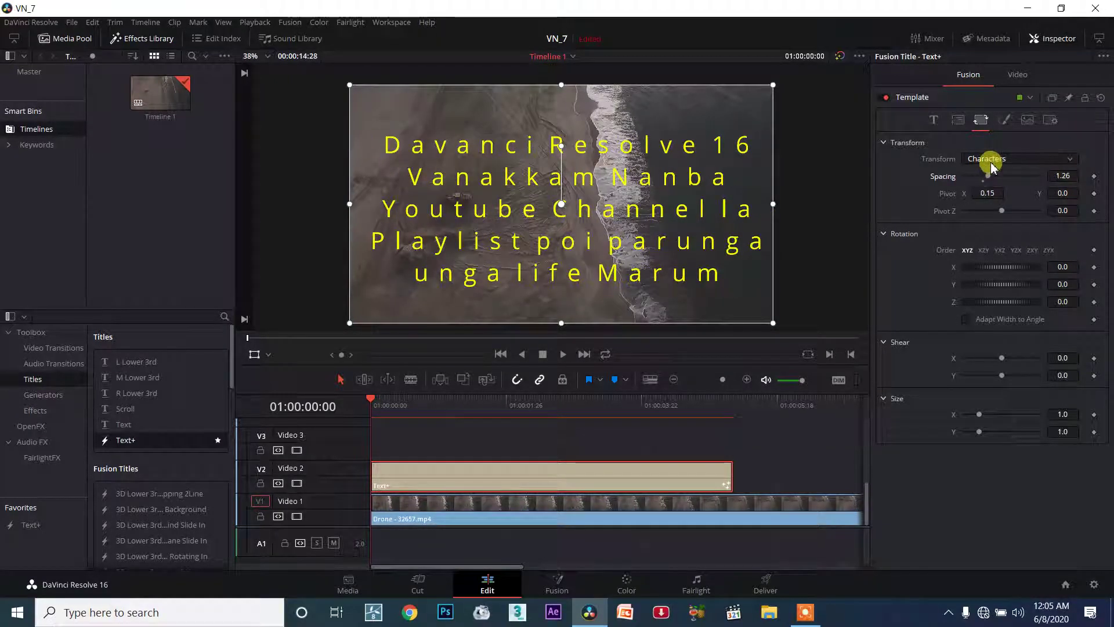
double_click(985, 182)
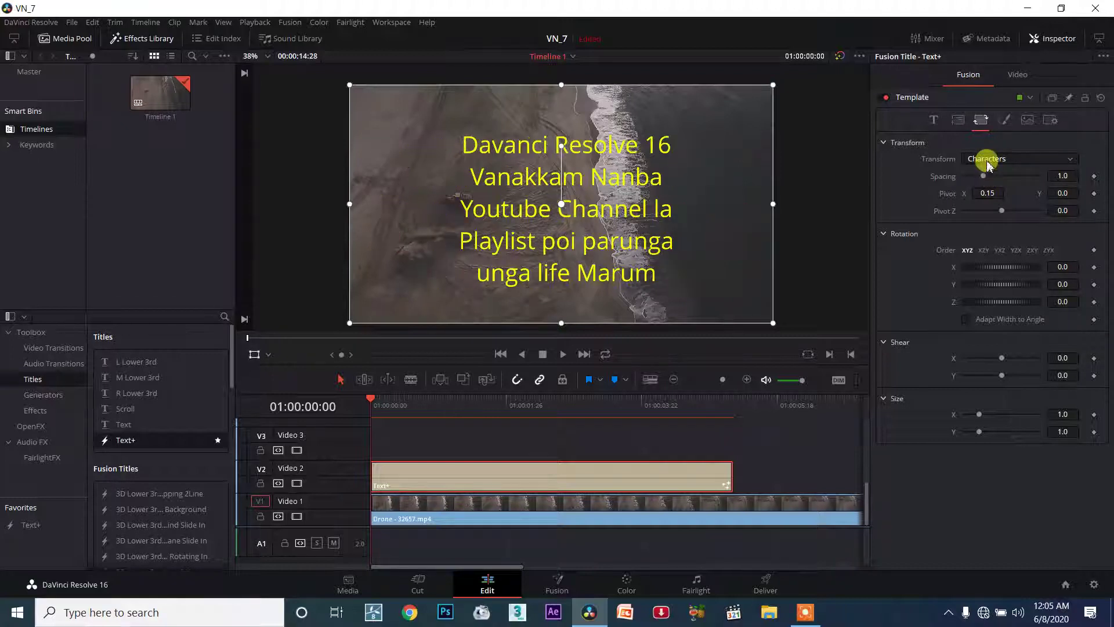
click(987, 186)
drag(985, 180, 1054, 183)
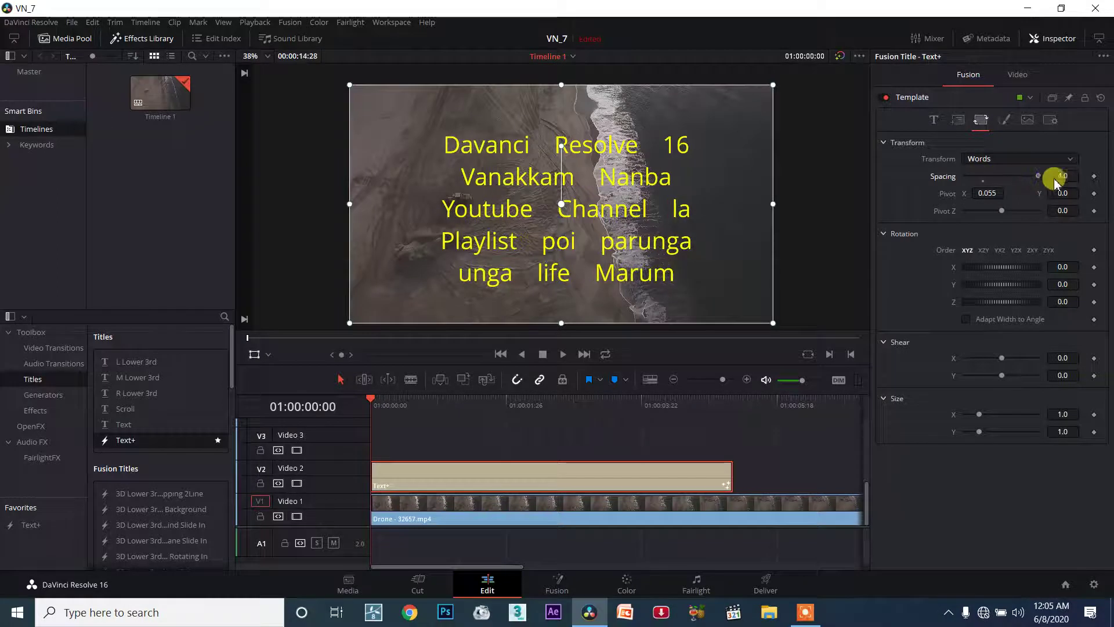
Switch the transform mode to Lines and test line spacing and X rotation.
click(987, 159)
click(982, 170)
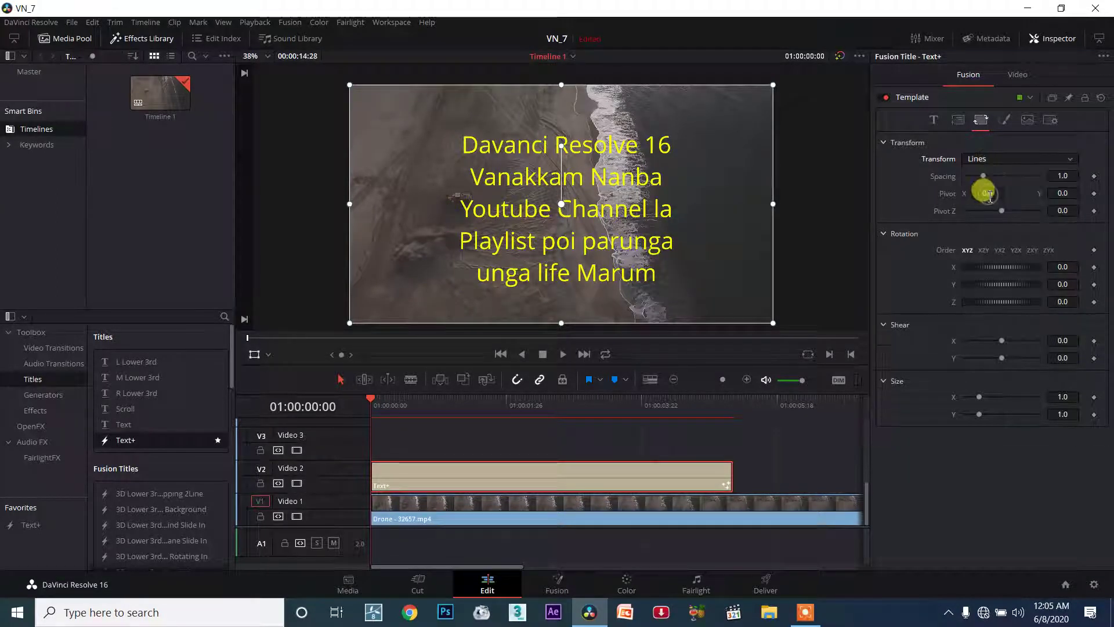
drag(983, 178, 988, 180)
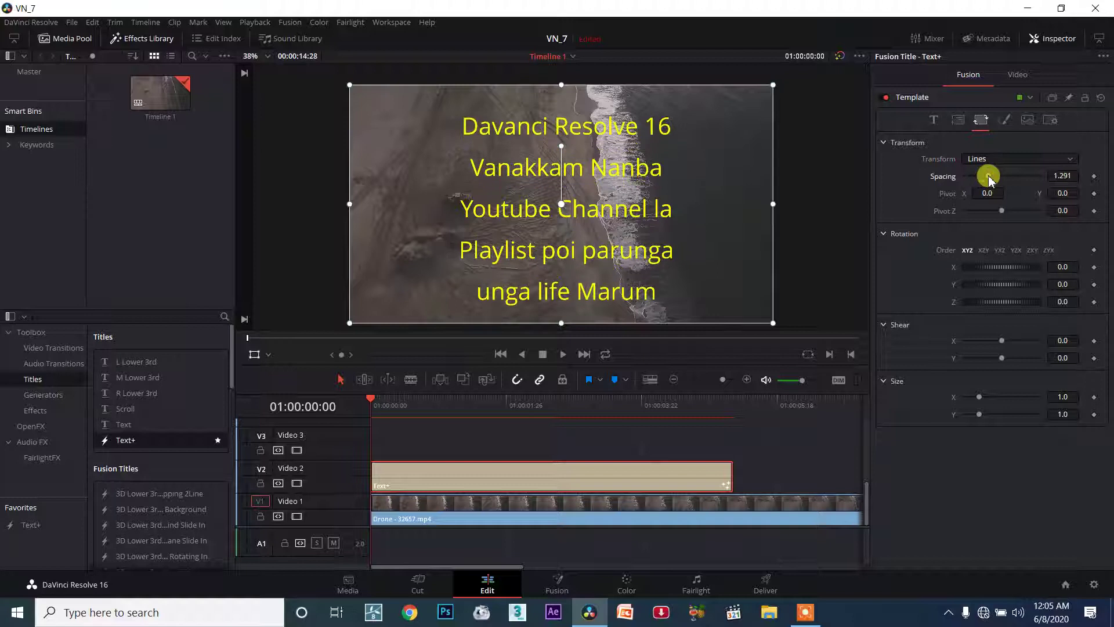
drag(984, 185, 983, 185)
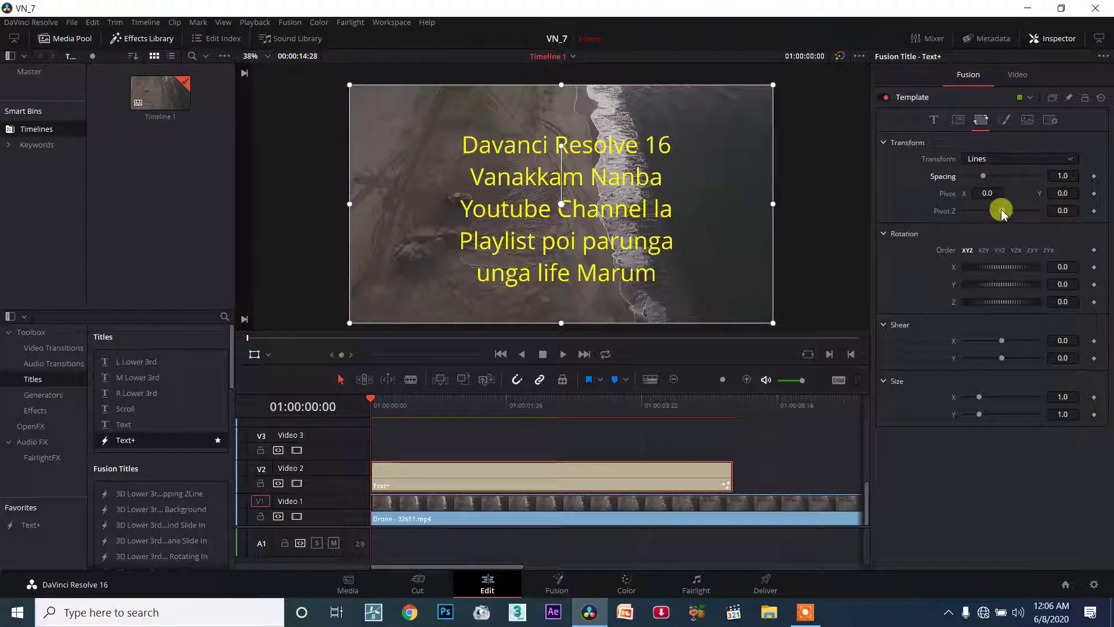
drag(990, 271, 993, 268)
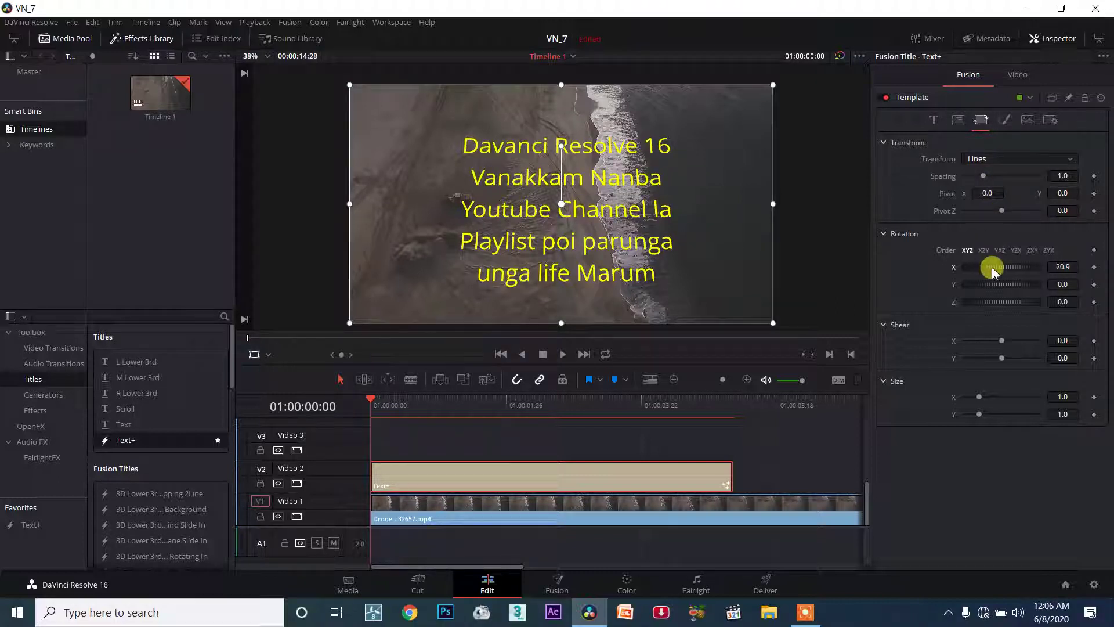
Toggle the transform mode between Characters and Lines, ending on Characters.
click(986, 158)
click(986, 174)
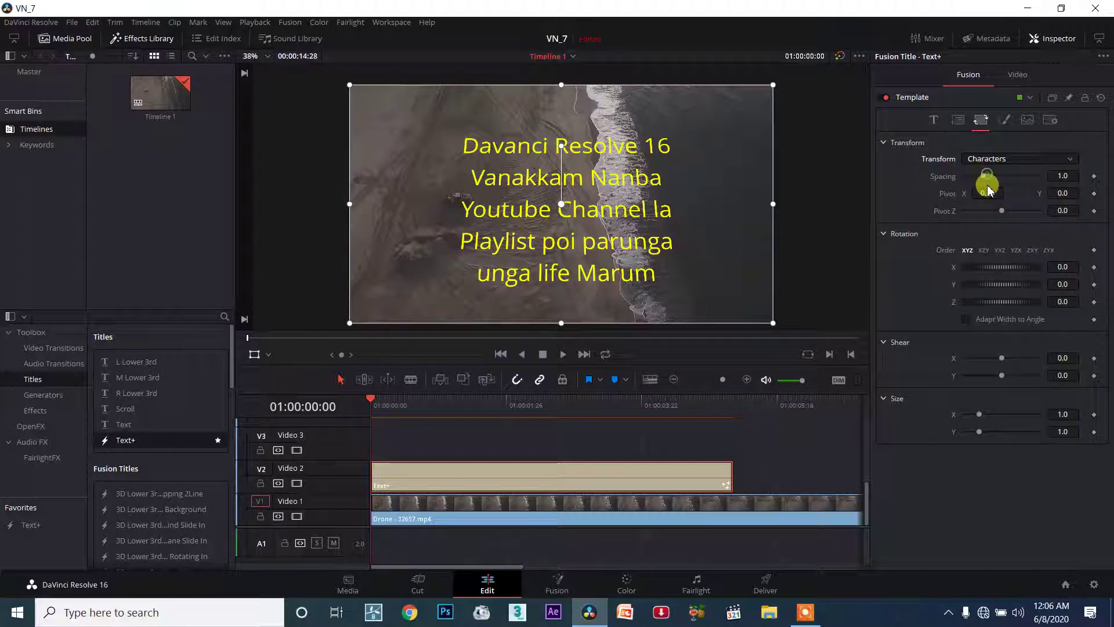
click(986, 158)
click(986, 205)
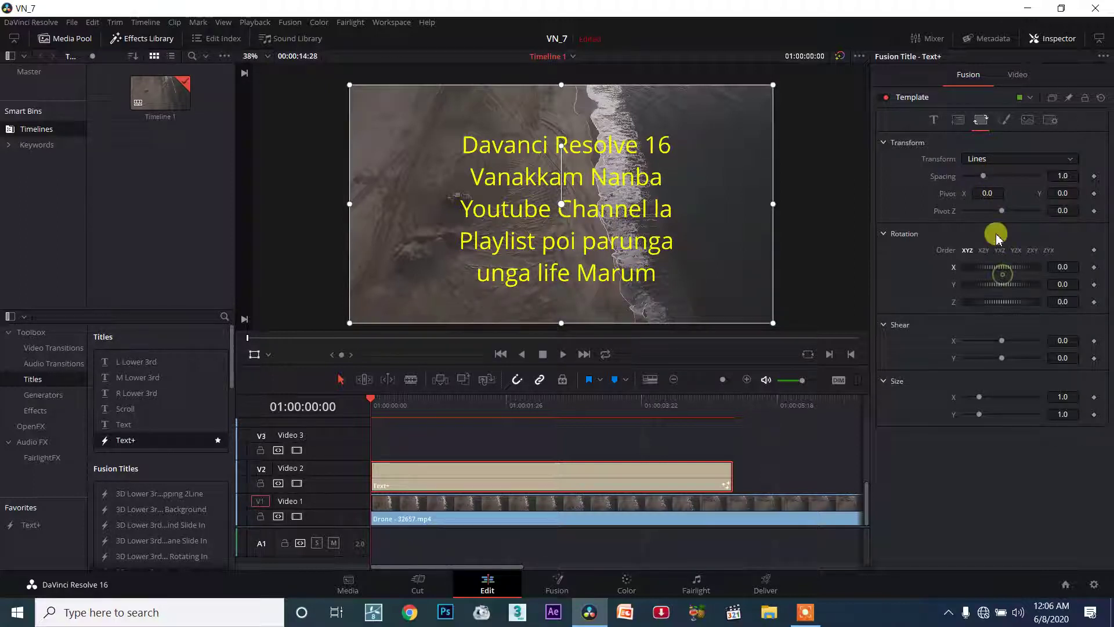
click(991, 159)
click(990, 175)
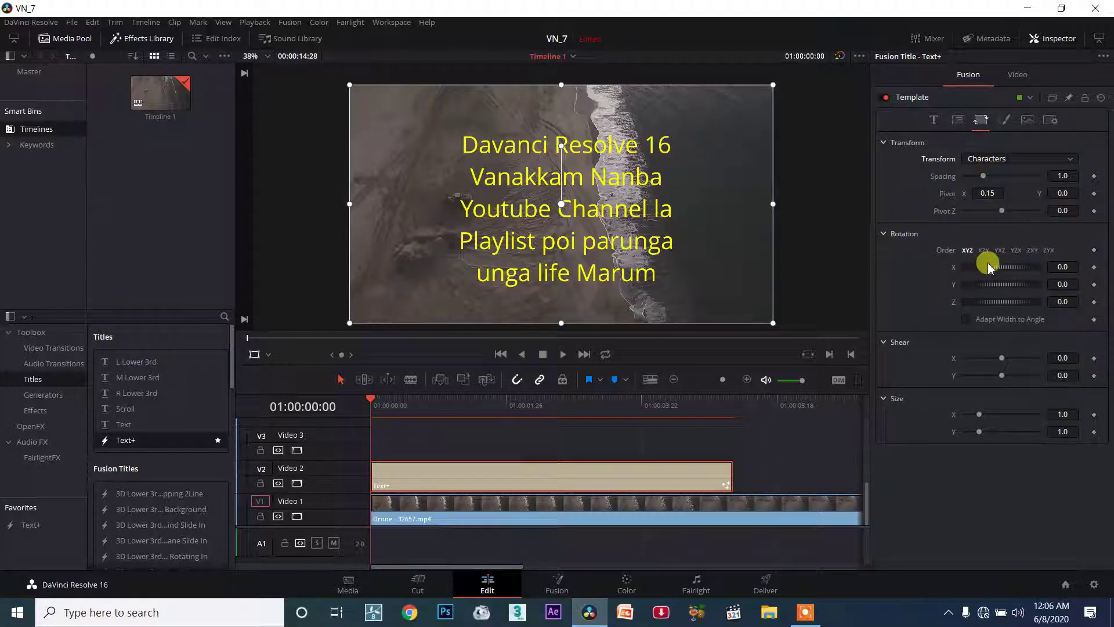
Spin the characters around the X and Y axes, resetting each rotation to 0.
mouse_move(995, 268)
mouse_down()
mouse_move(979, 272)
mouse_move(1024, 278)
mouse_up()
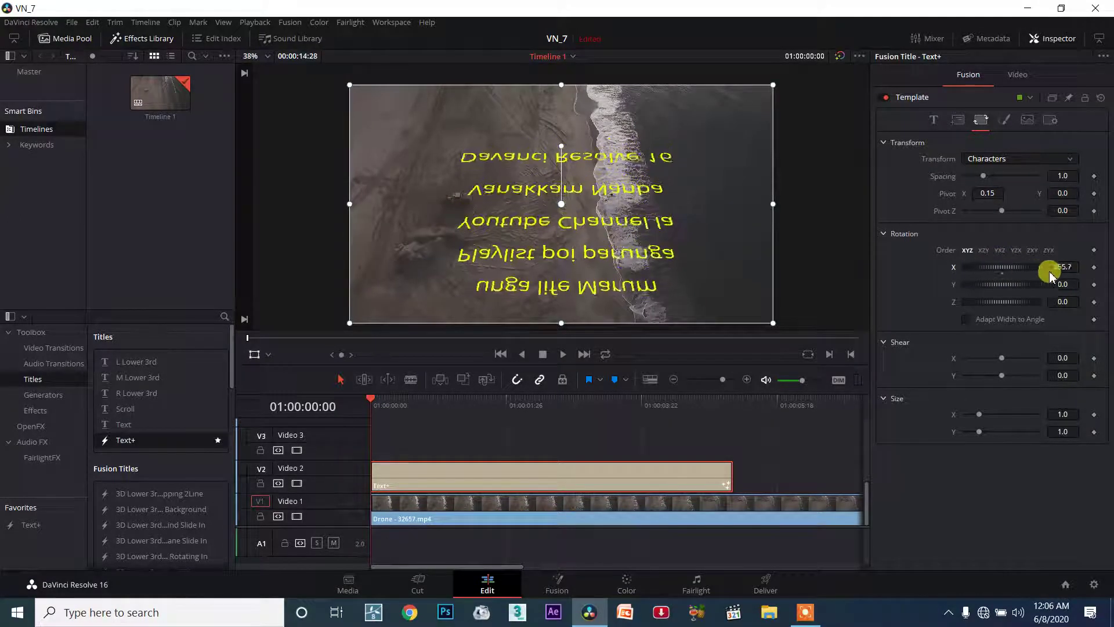
double_click(1009, 270)
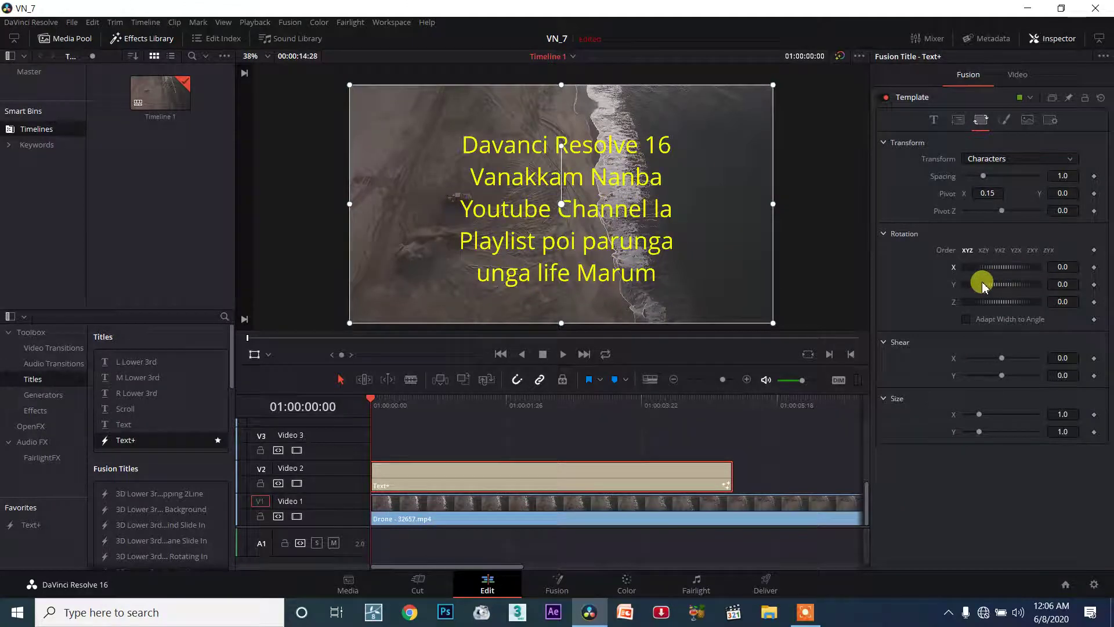
drag(993, 288, 1023, 262)
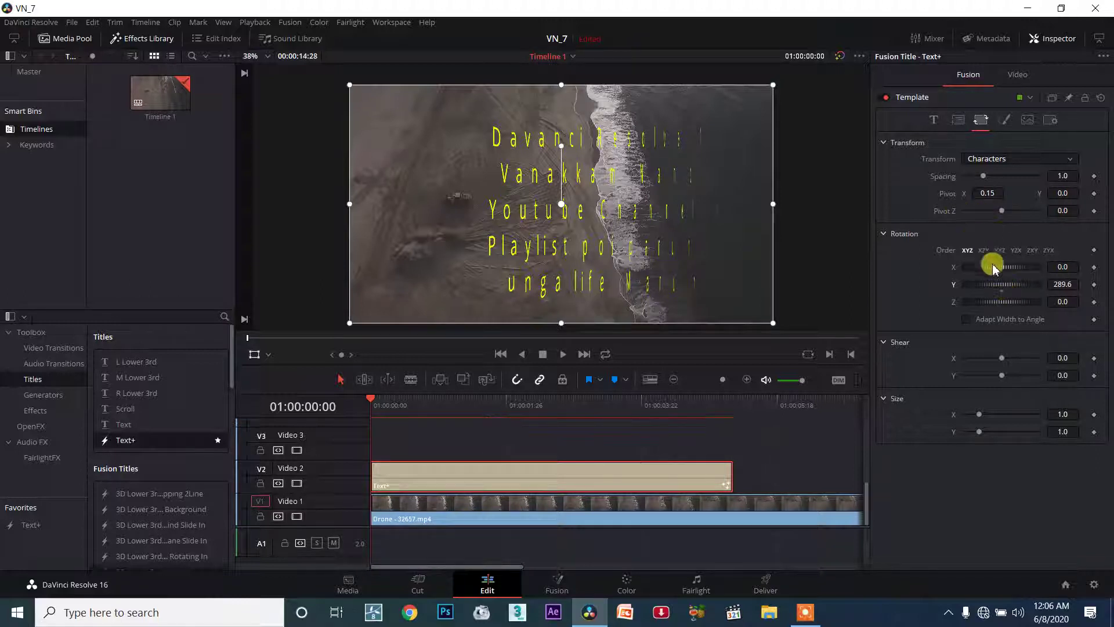
double_click(999, 284)
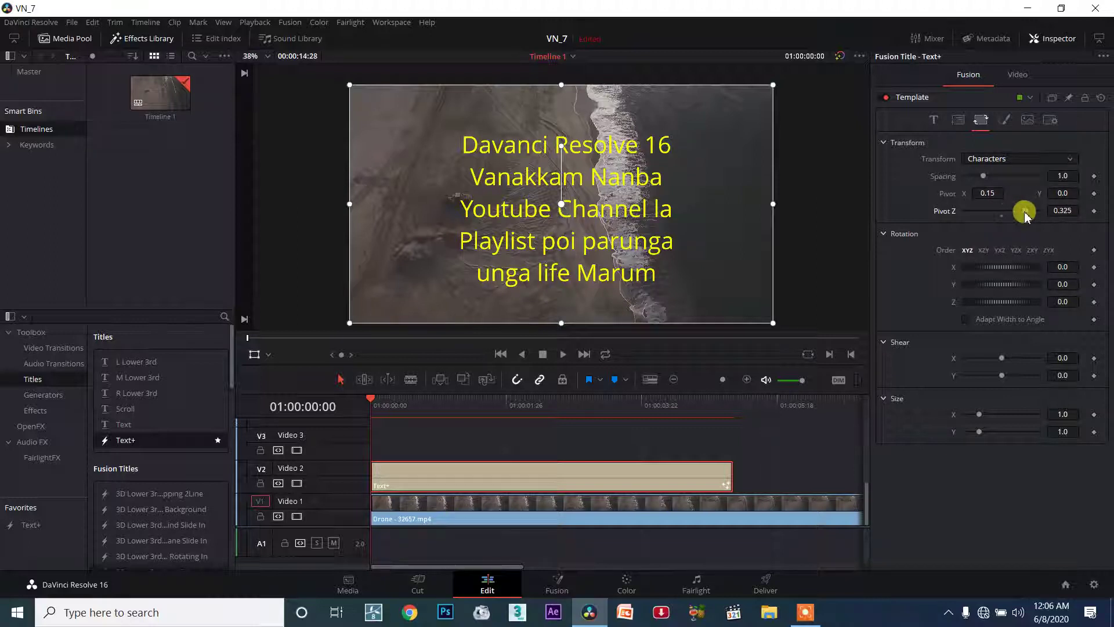
mouse_move(991, 268)
mouse_down()
mouse_move(1059, 247)
mouse_move(1005, 274)
mouse_up()
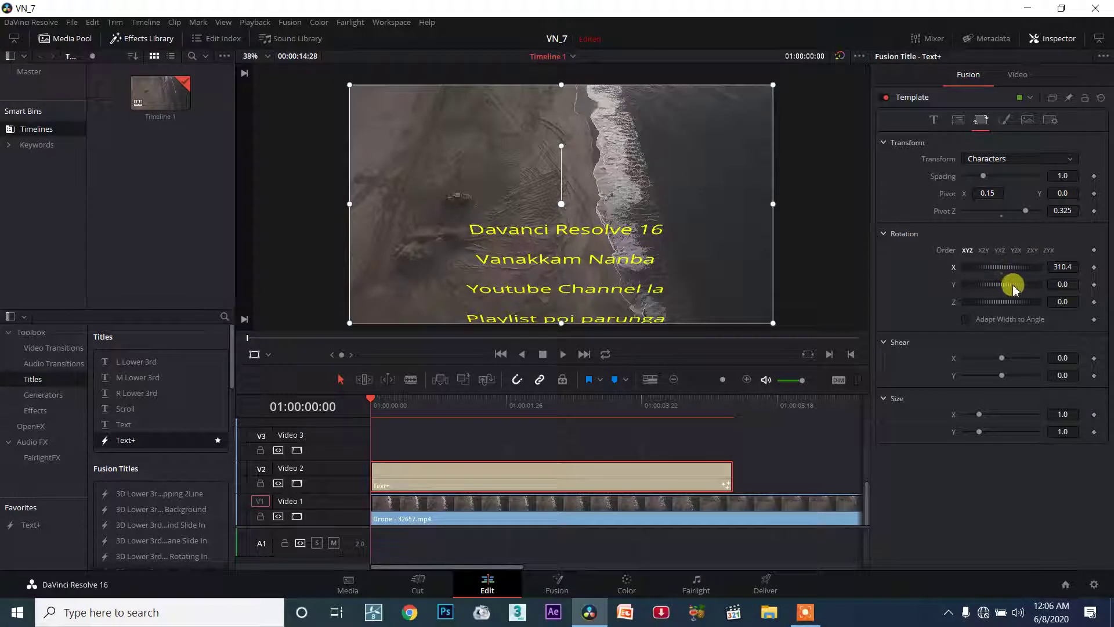
double_click(1005, 267)
drag(1009, 283, 841, 320)
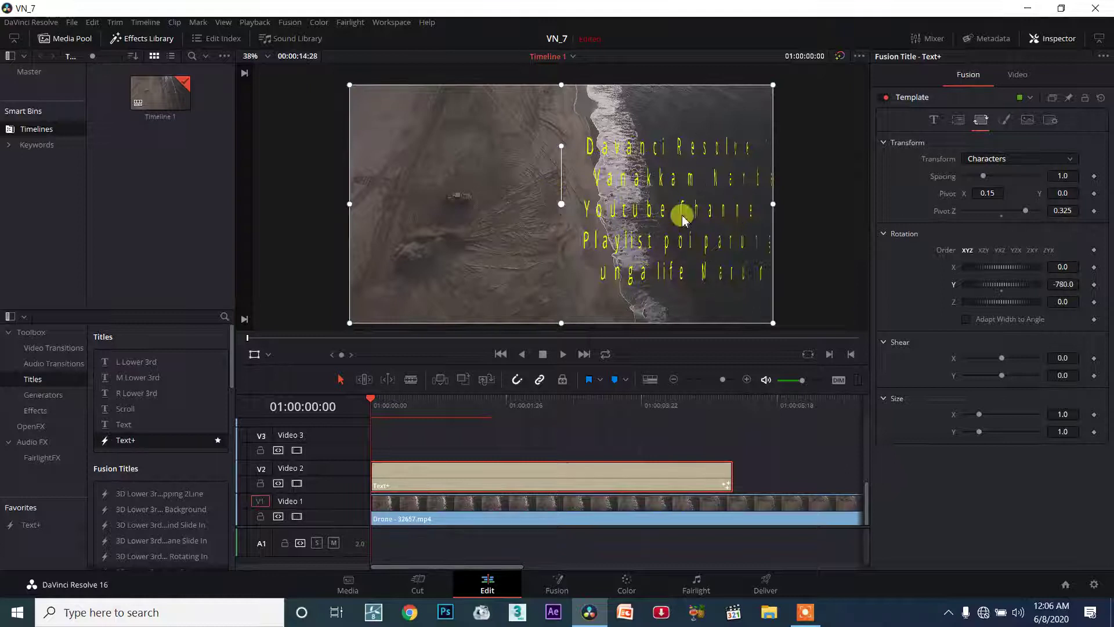
Move character pivot Z to -0.25, spin and reset rotations, then return pivot Z to 0.
mouse_move(1025, 211)
mouse_down()
mouse_move(965, 222)
mouse_move(986, 306)
mouse_move(1074, 274)
mouse_move(1059, 278)
mouse_up()
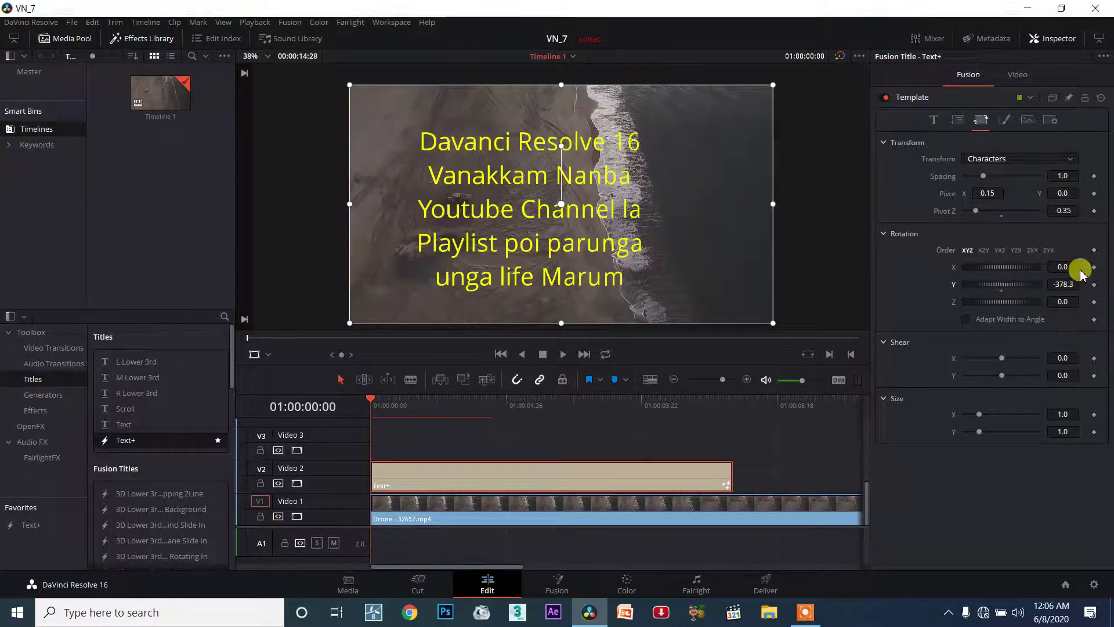
mouse_move(981, 213)
mouse_down()
mouse_move(1003, 223)
mouse_move(1016, 212)
mouse_up()
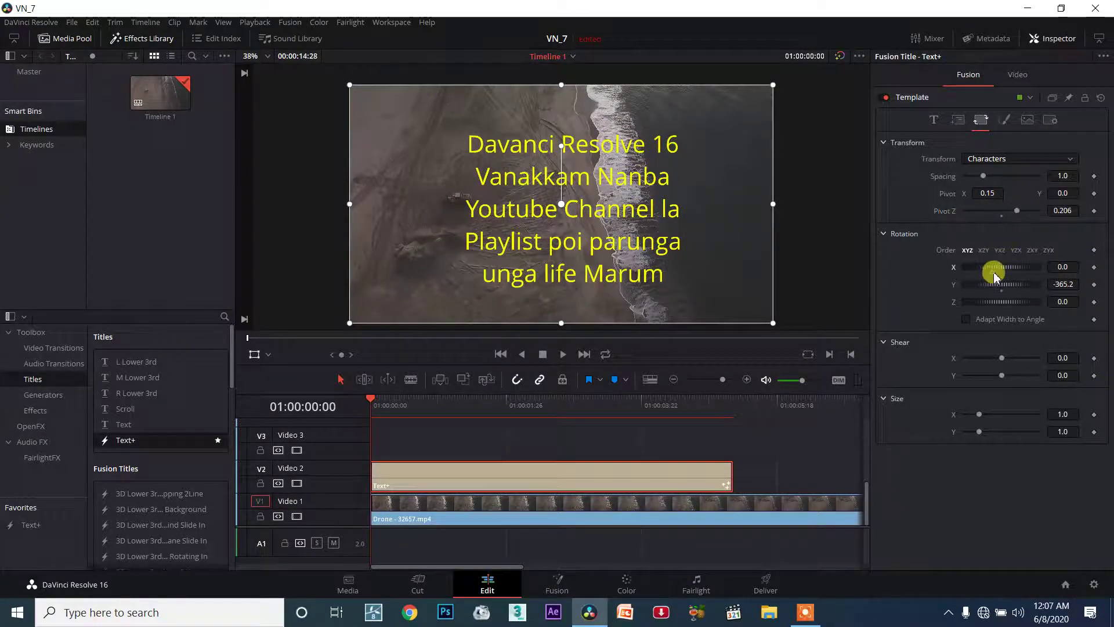
mouse_move(1013, 268)
mouse_down()
mouse_move(982, 268)
mouse_move(1021, 284)
mouse_move(994, 313)
mouse_up()
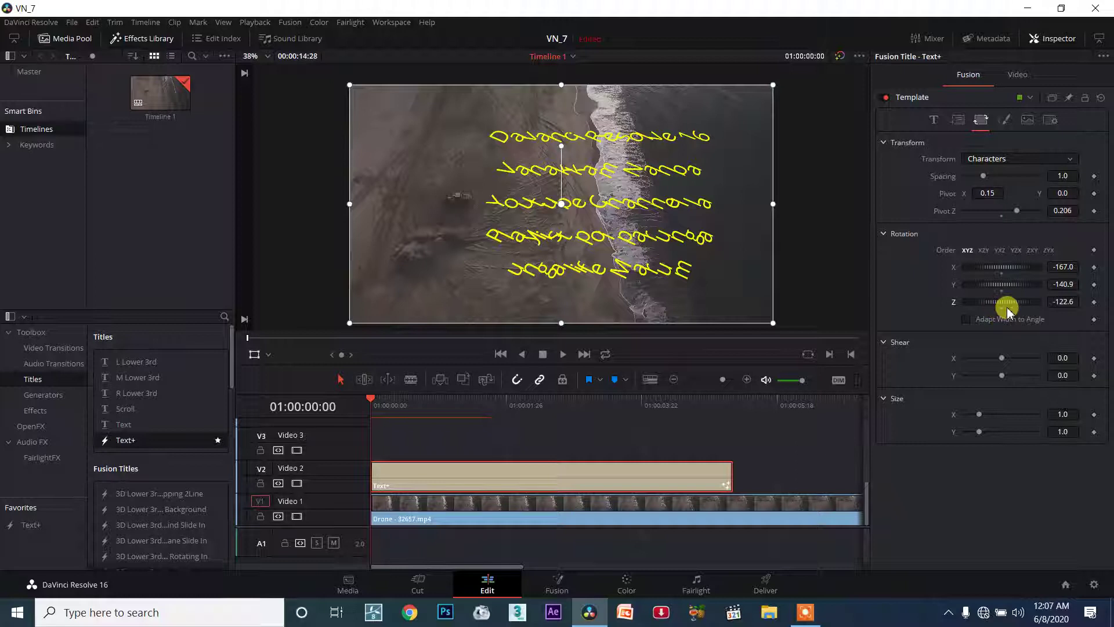
double_click(1004, 306)
double_click(1005, 287)
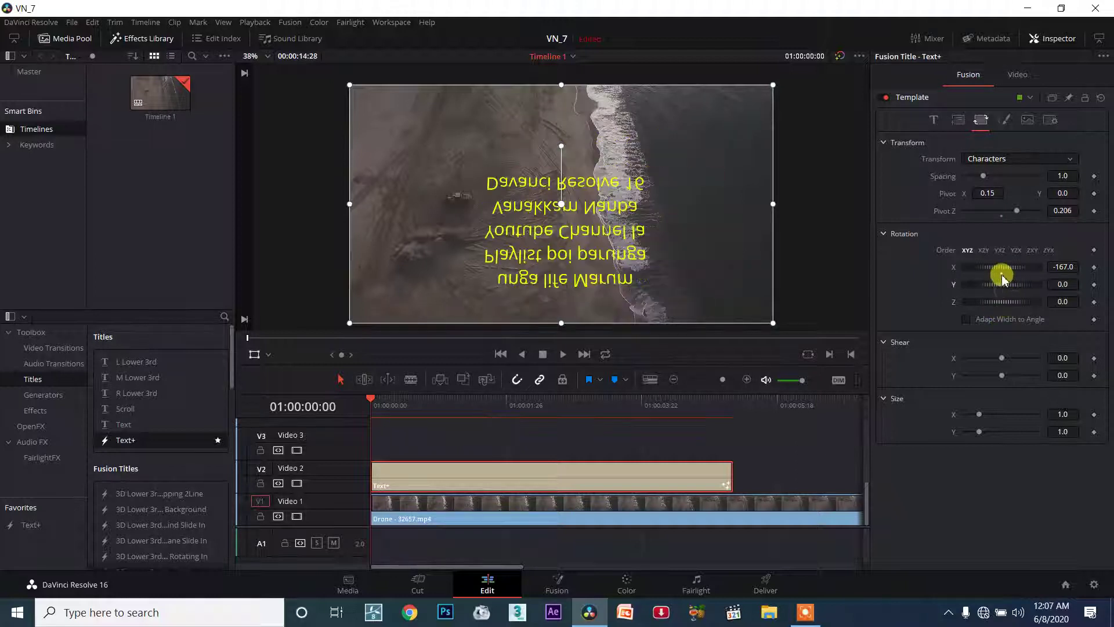
double_click(1001, 267)
drag(1004, 268, 1089, 250)
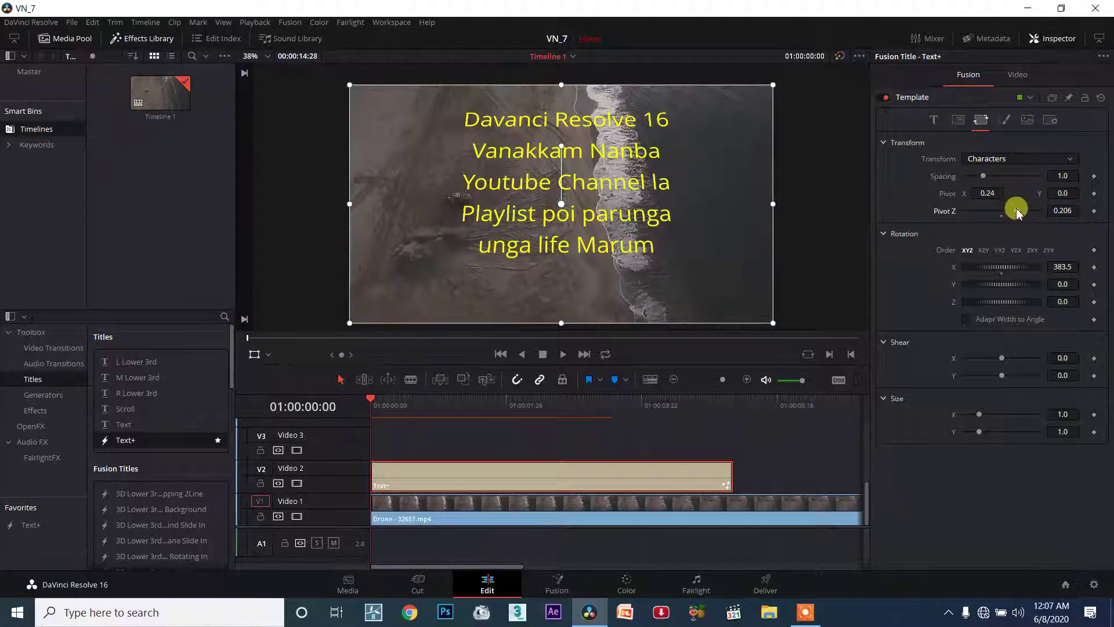
drag(1017, 211, 1002, 210)
double_click(997, 274)
Switch the transform mode to Words and test pivot depth and X rotation, resetting both.
click(1010, 158)
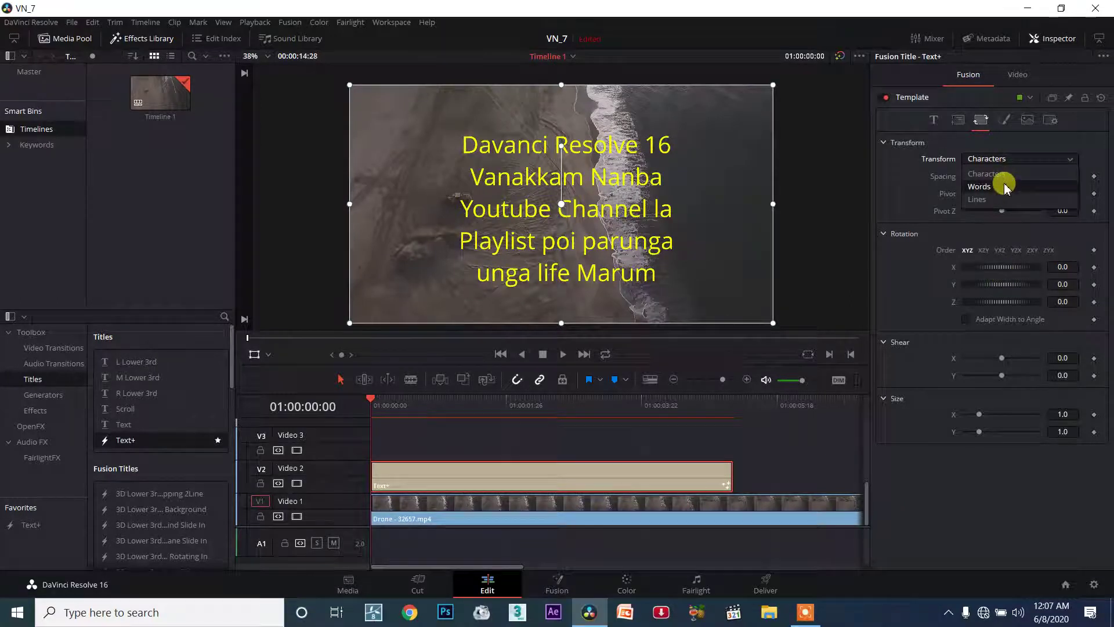
click(1005, 186)
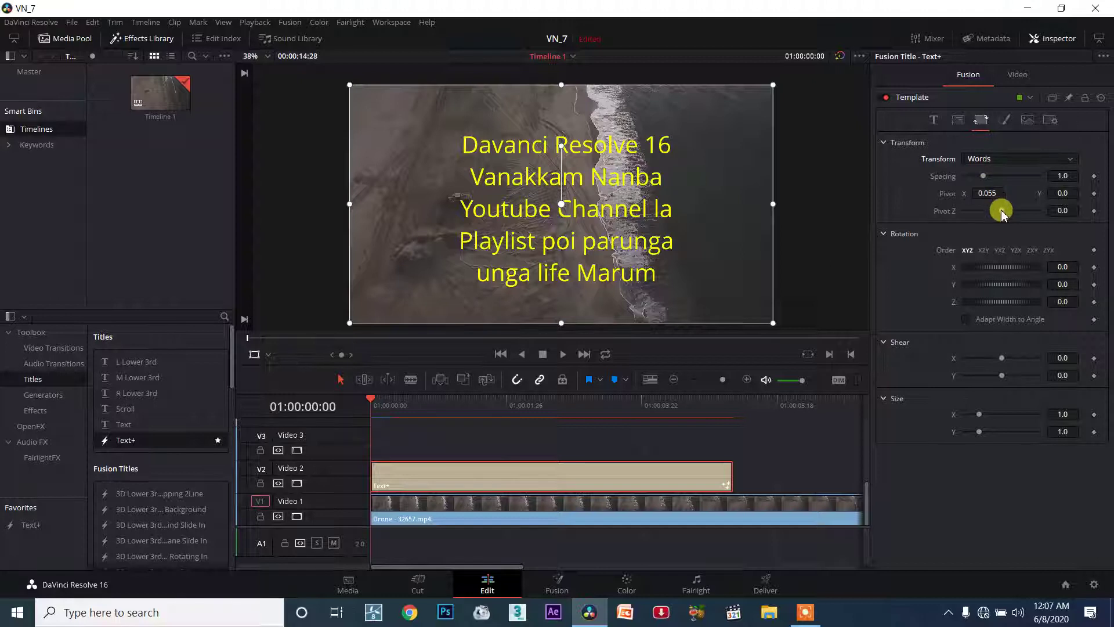
drag(997, 211, 1012, 214)
double_click(1002, 214)
mouse_move(1002, 270)
mouse_down()
mouse_move(1054, 271)
mouse_move(1008, 275)
mouse_up()
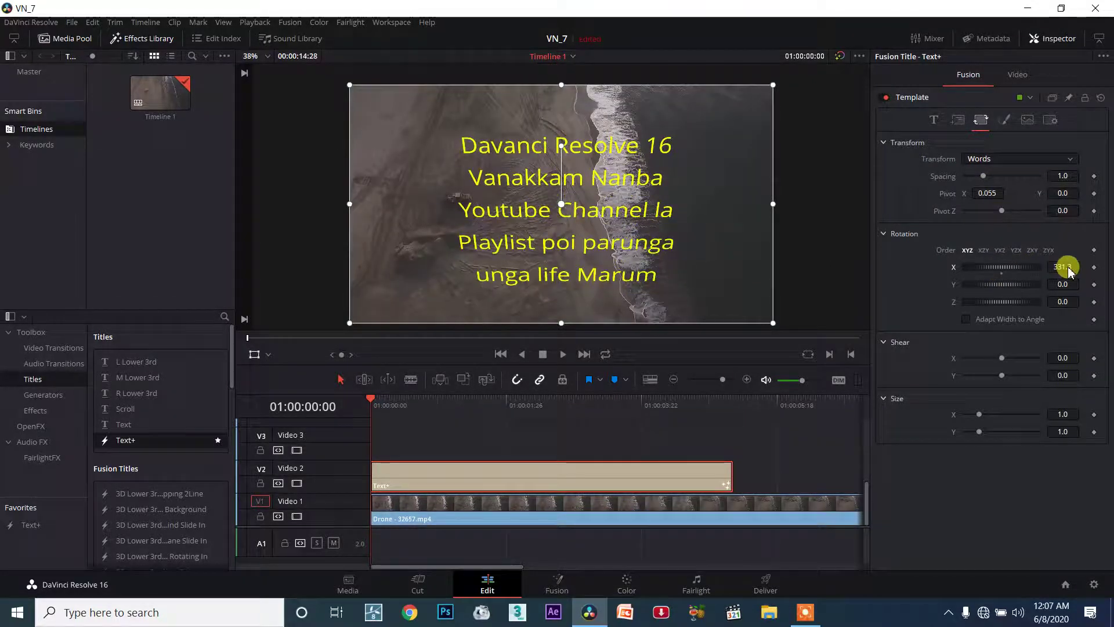
double_click(1004, 271)
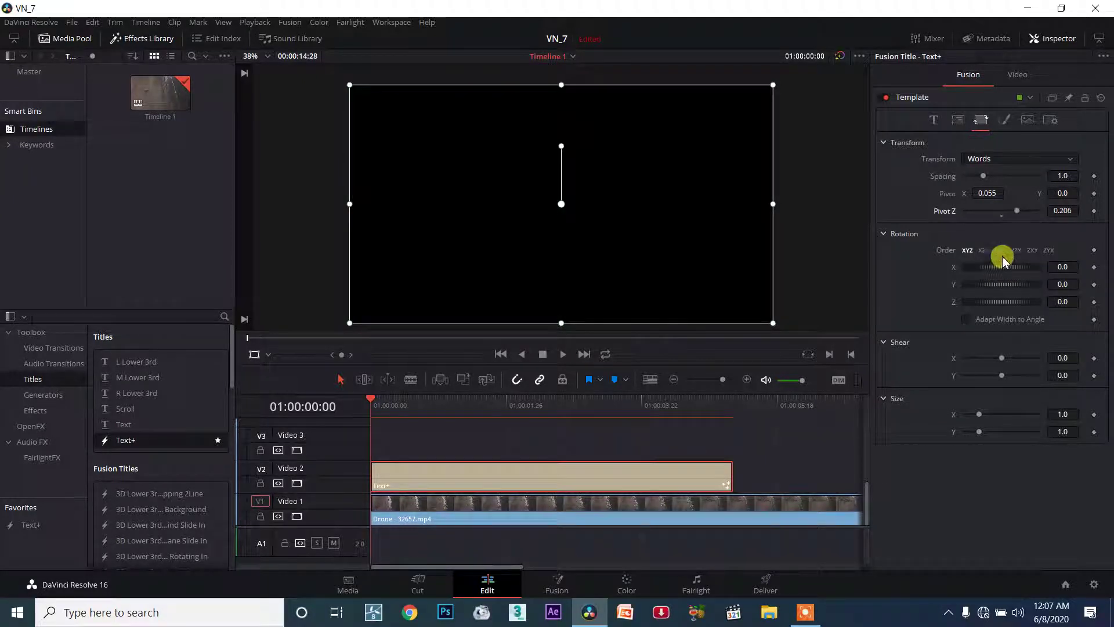
Give the words a small pivot depth of 0.127, rotate them around X and Y, then reset.
drag(1016, 210, 1013, 211)
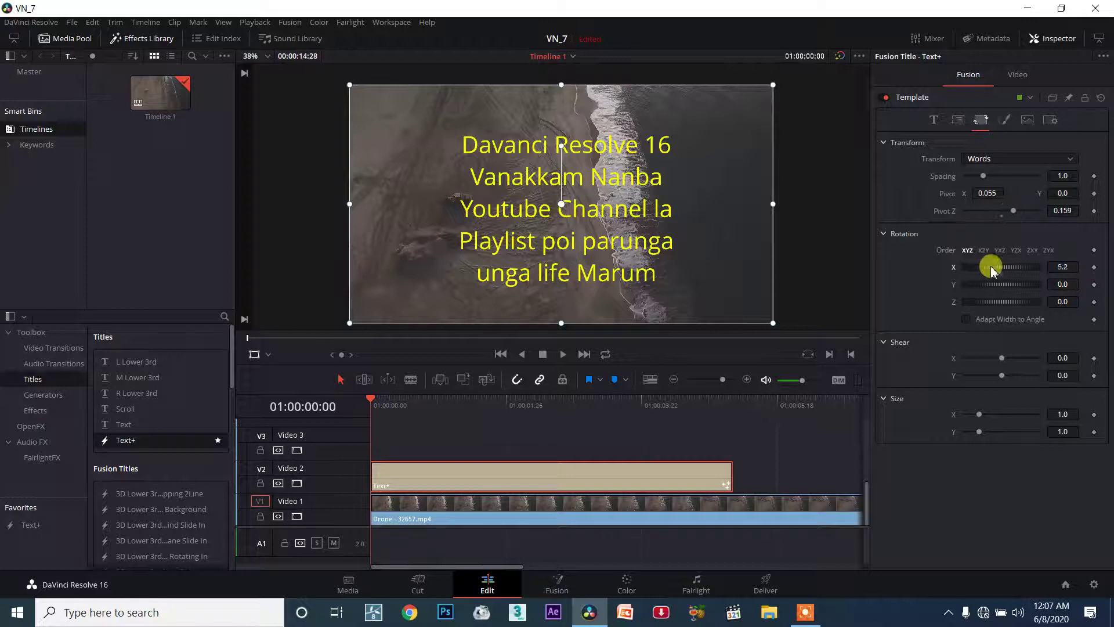
drag(992, 271, 1036, 269)
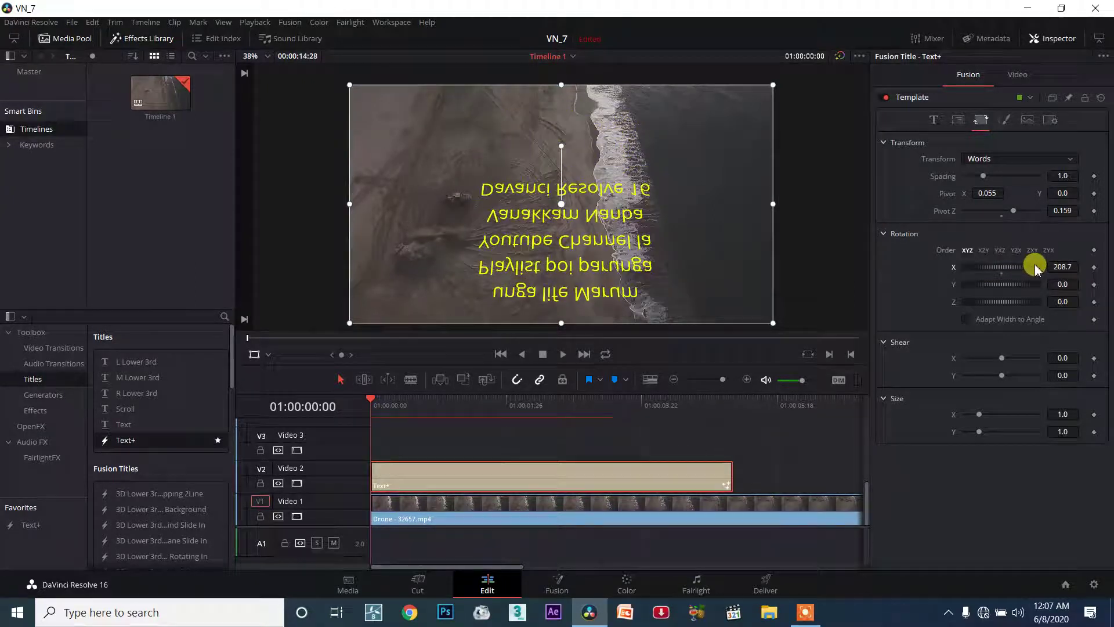
mouse_move(1013, 288)
mouse_down()
mouse_move(965, 286)
mouse_move(943, 299)
mouse_up()
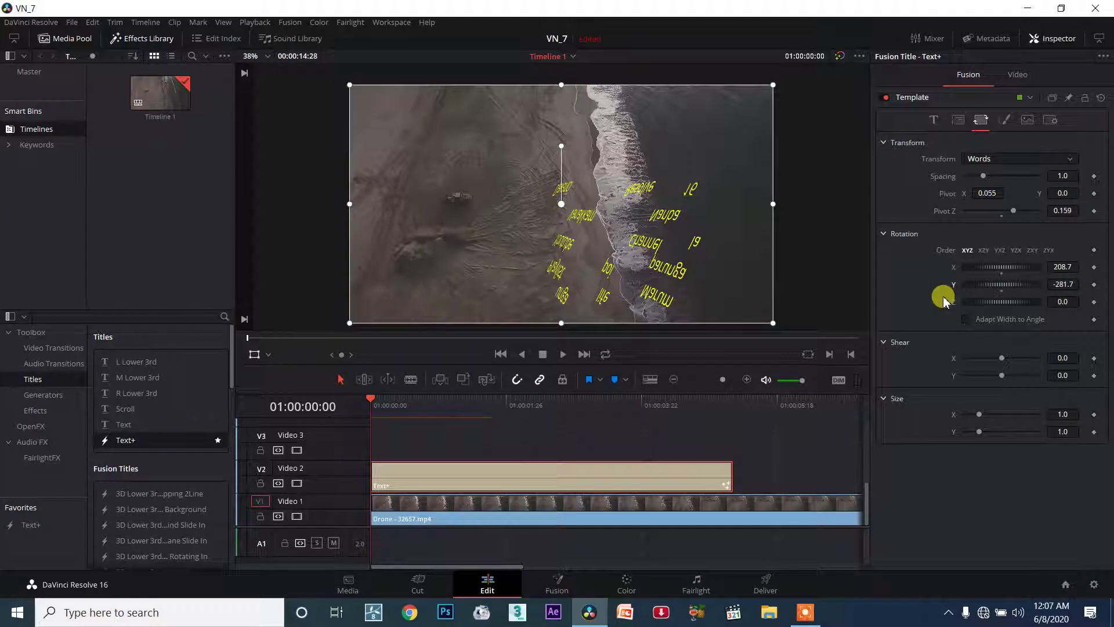
double_click(1000, 268)
double_click(1002, 284)
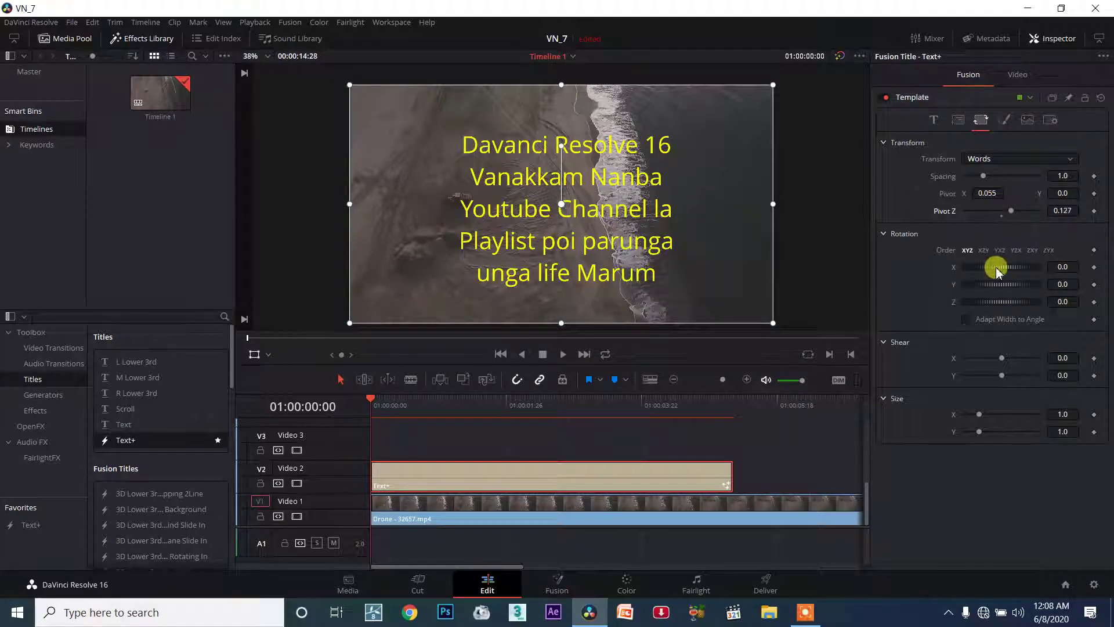
Spin the words around the Y and Z axes, then reset both rotations to 0.
mouse_move(992, 285)
mouse_down()
mouse_move(1074, 270)
mouse_move(986, 308)
mouse_move(1108, 254)
mouse_up()
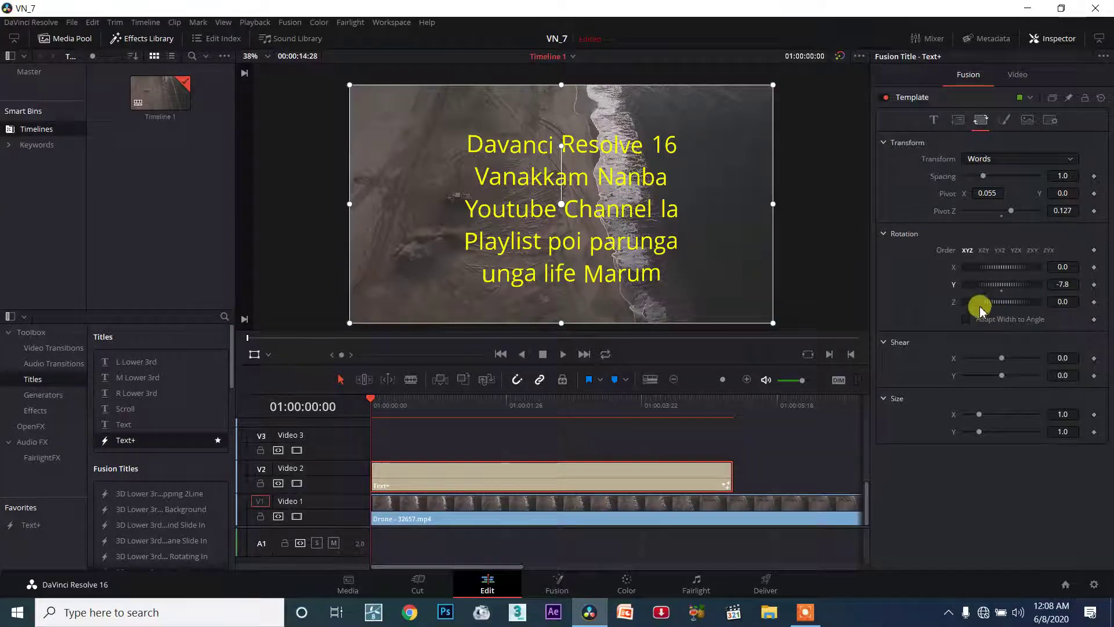
drag(992, 305, 981, 311)
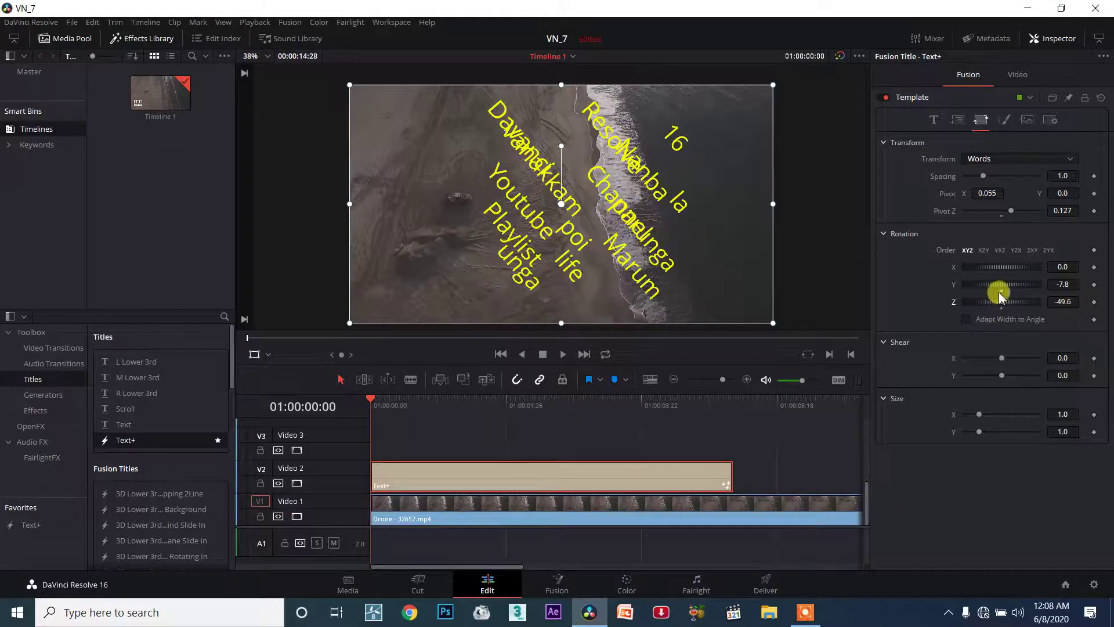
double_click(999, 285)
double_click(999, 302)
click(984, 164)
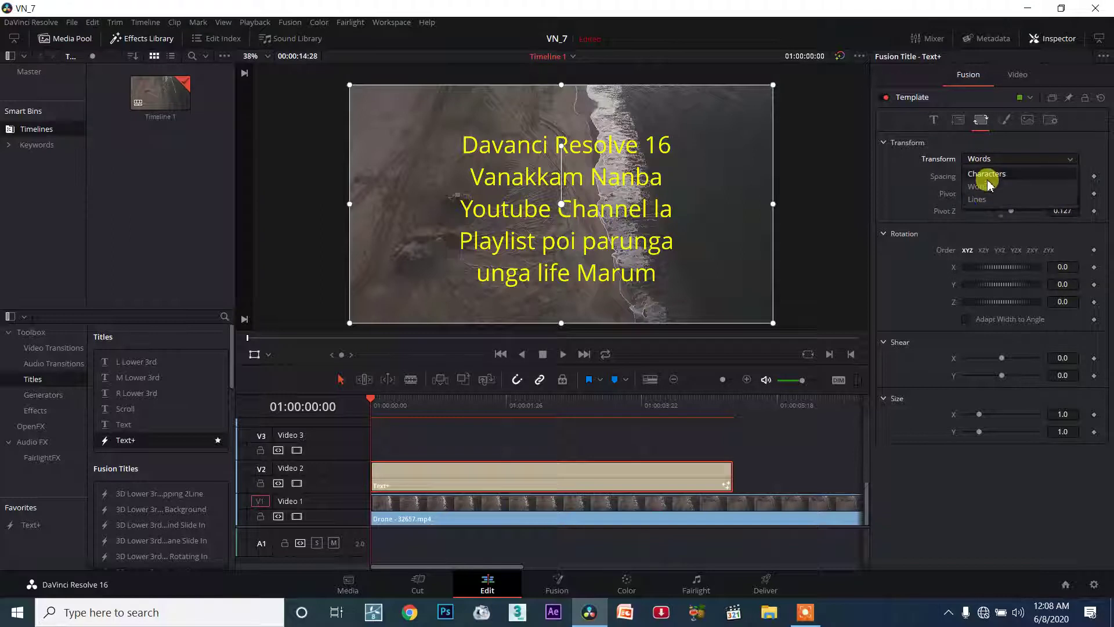
Switch the transform mode to Lines, zero the pivot depth, and test X and Y rotation.
click(981, 199)
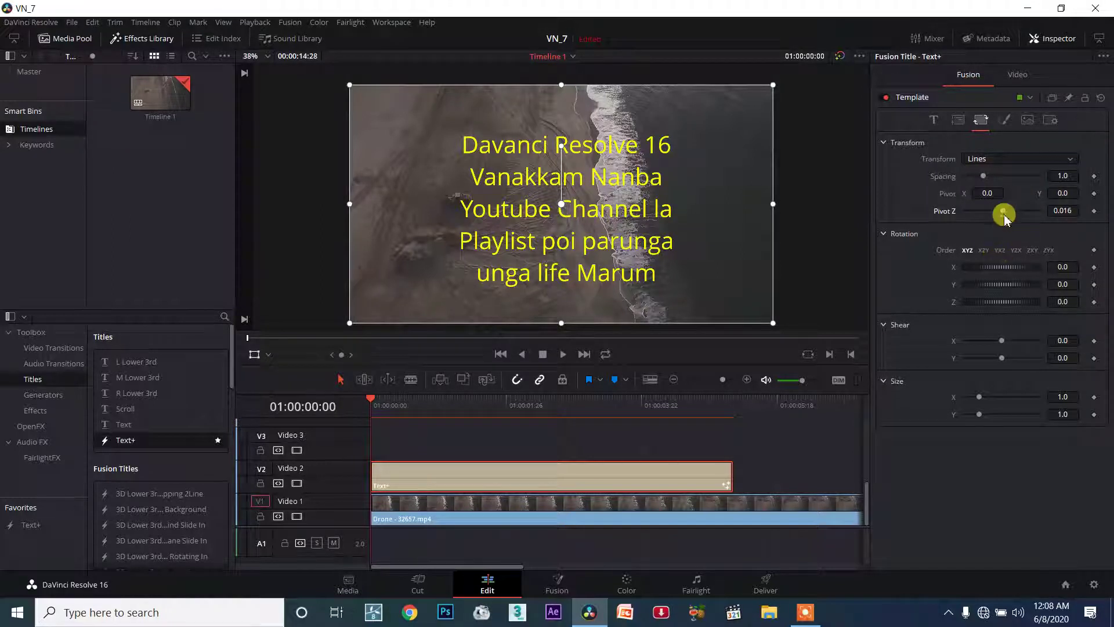
double_click(1002, 214)
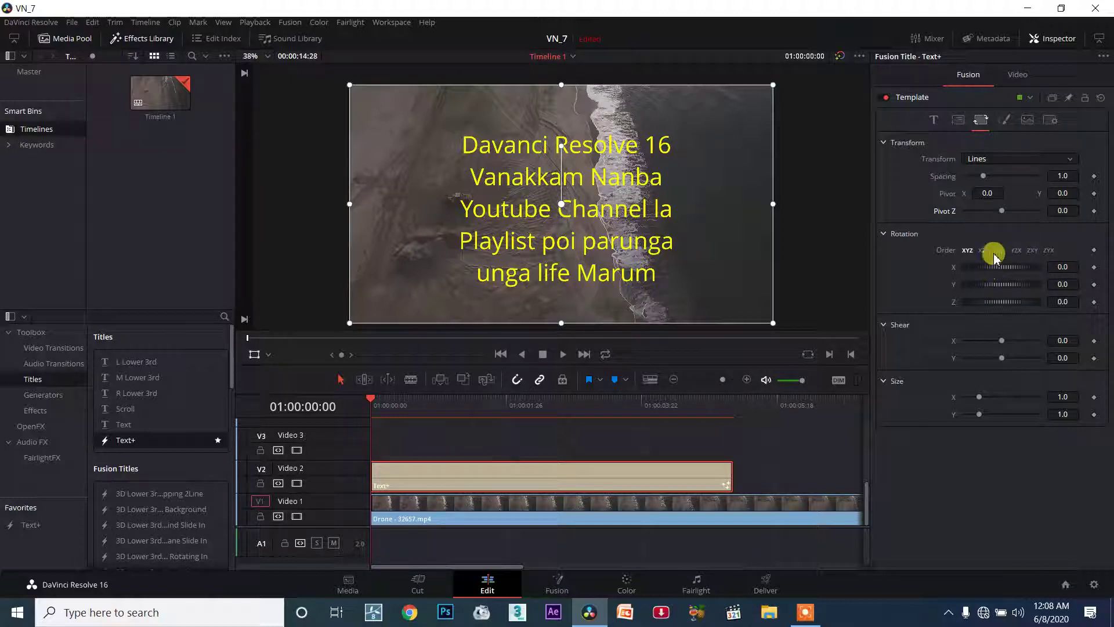
drag(989, 271, 1003, 279)
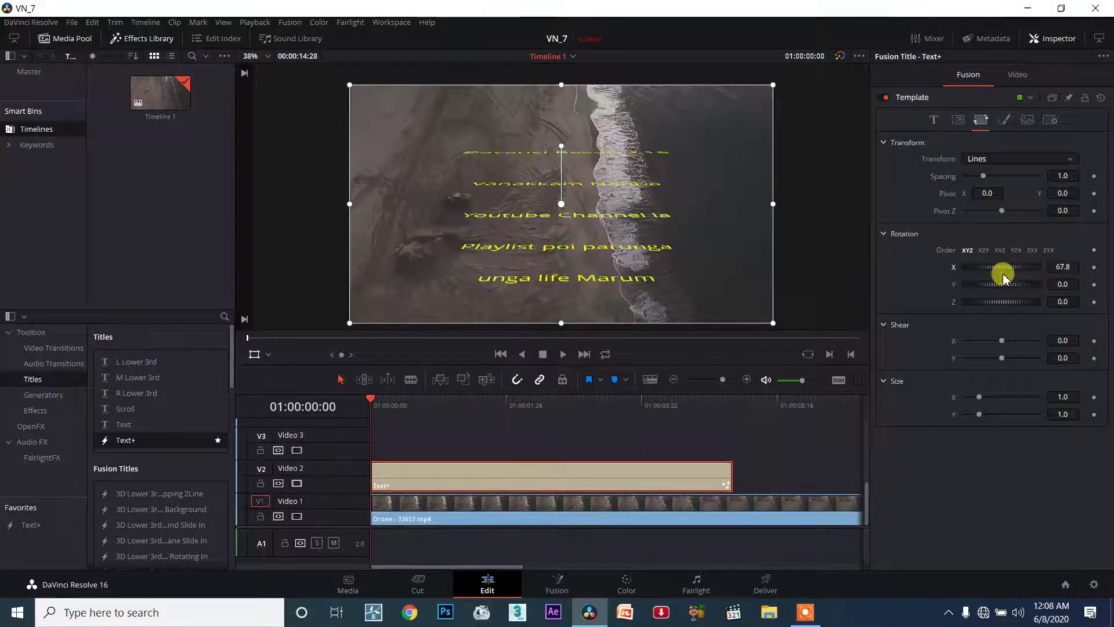
double_click(1001, 275)
drag(995, 287, 1001, 286)
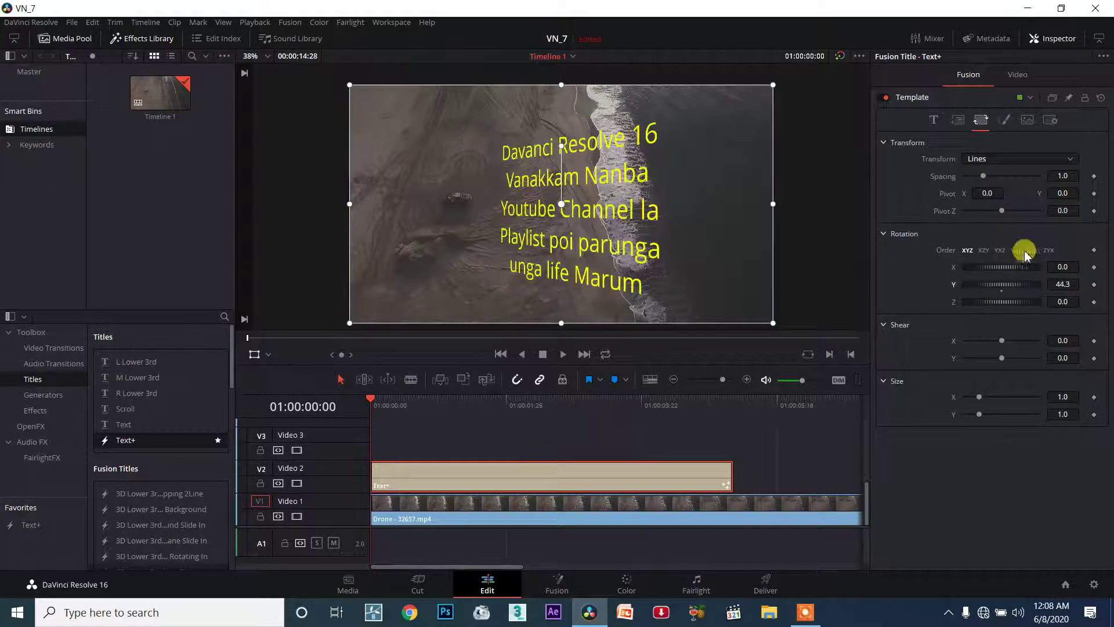
Set the lines' pivot Z to 0.27, rotate around Y and X, and reset every rotation to 0.
drag(1005, 215, 1015, 212)
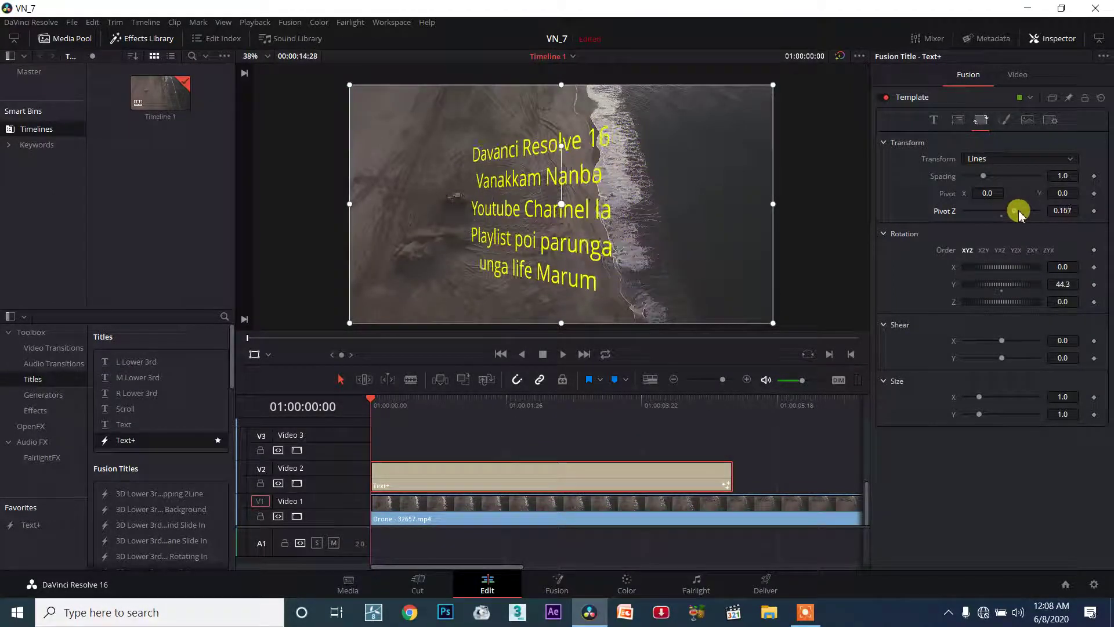
mouse_move(1004, 284)
mouse_down()
mouse_move(959, 323)
mouse_move(922, 327)
mouse_move(991, 316)
mouse_move(1005, 302)
mouse_up()
double_click(1002, 285)
double_click(1004, 301)
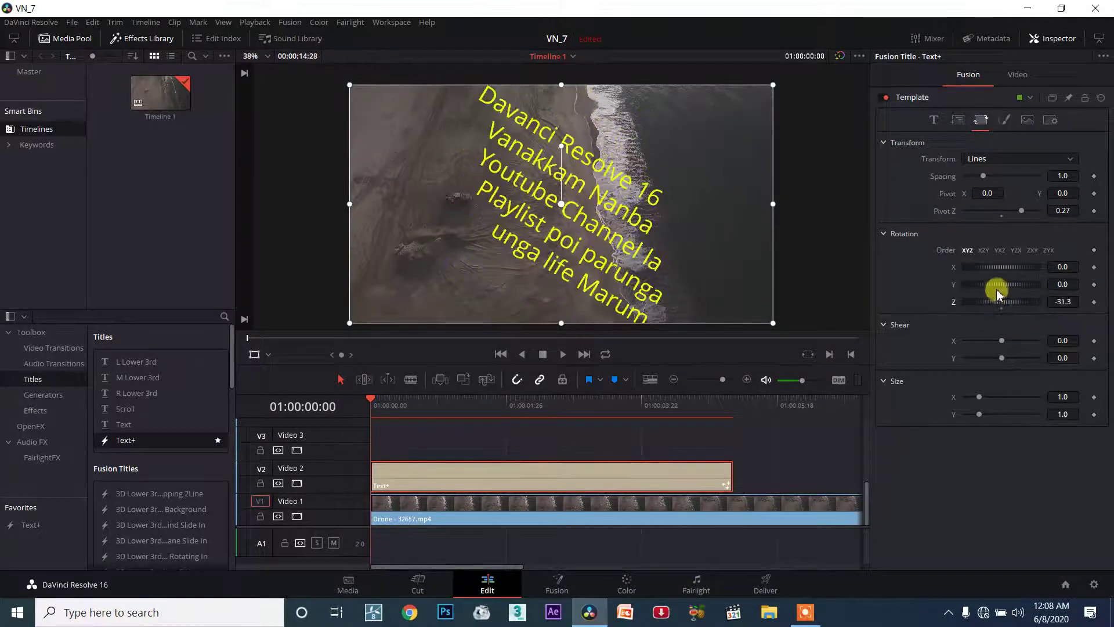
drag(1003, 270, 1077, 253)
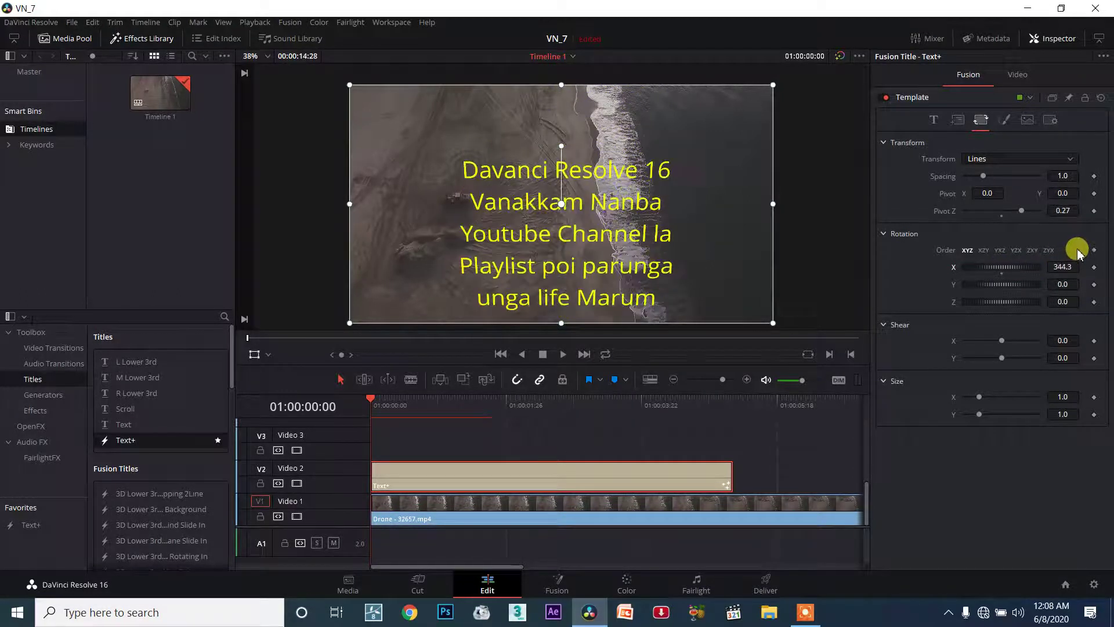
double_click(1009, 272)
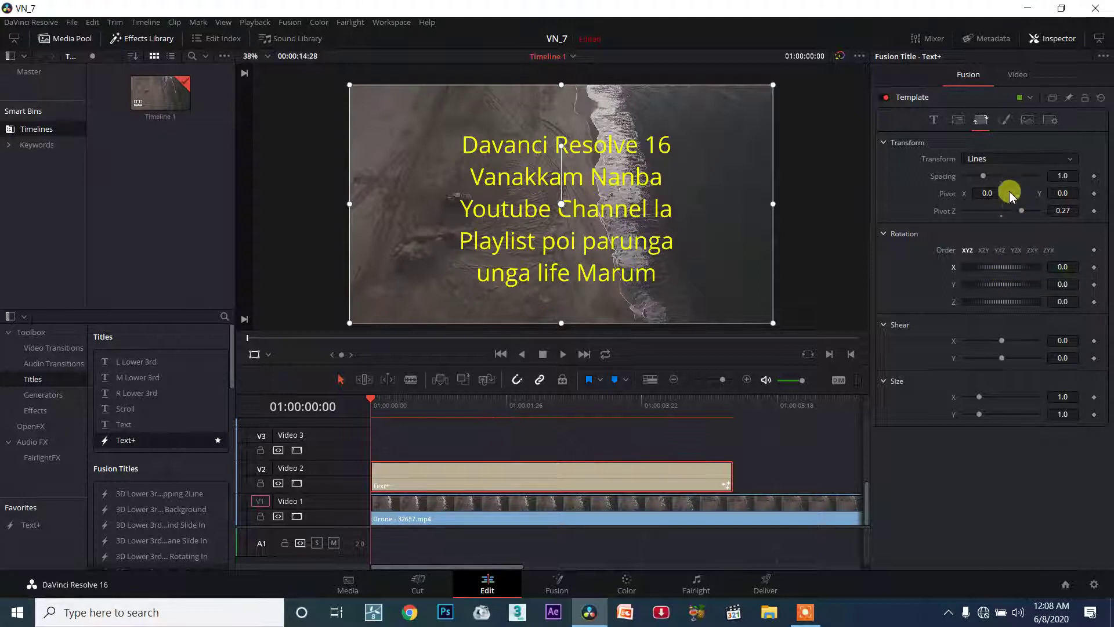
Test Shear X and Size X on the lines, then reset pivot Z to 0.0.
mouse_move(994, 342)
mouse_down()
mouse_move(1016, 340)
mouse_move(999, 364)
mouse_up()
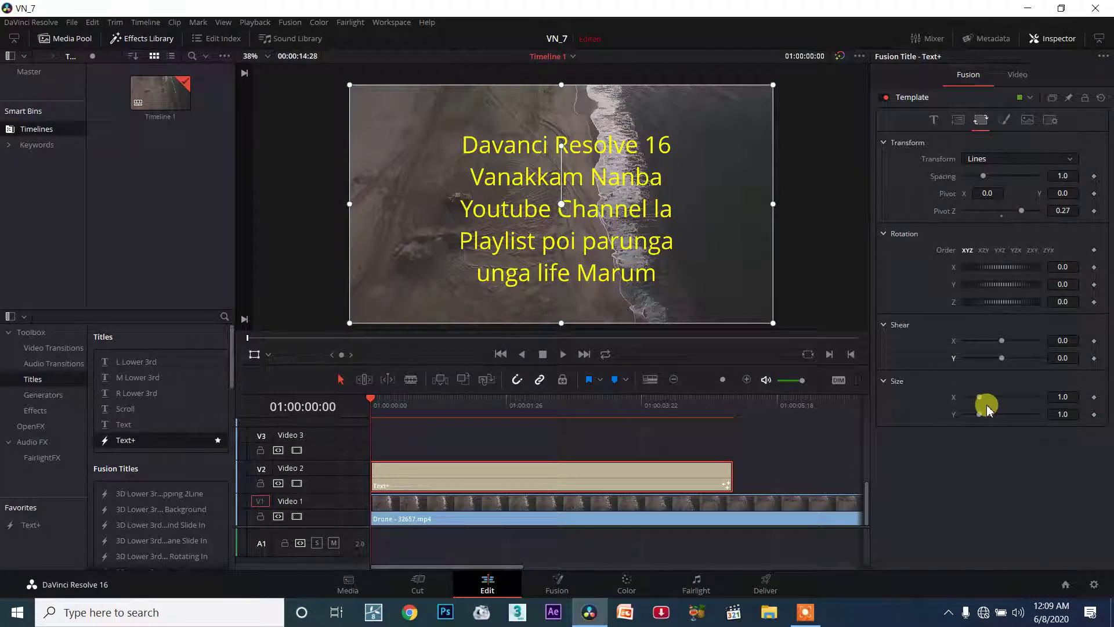
mouse_move(981, 398)
mouse_down()
mouse_move(995, 396)
mouse_move(979, 396)
mouse_move(981, 423)
mouse_up()
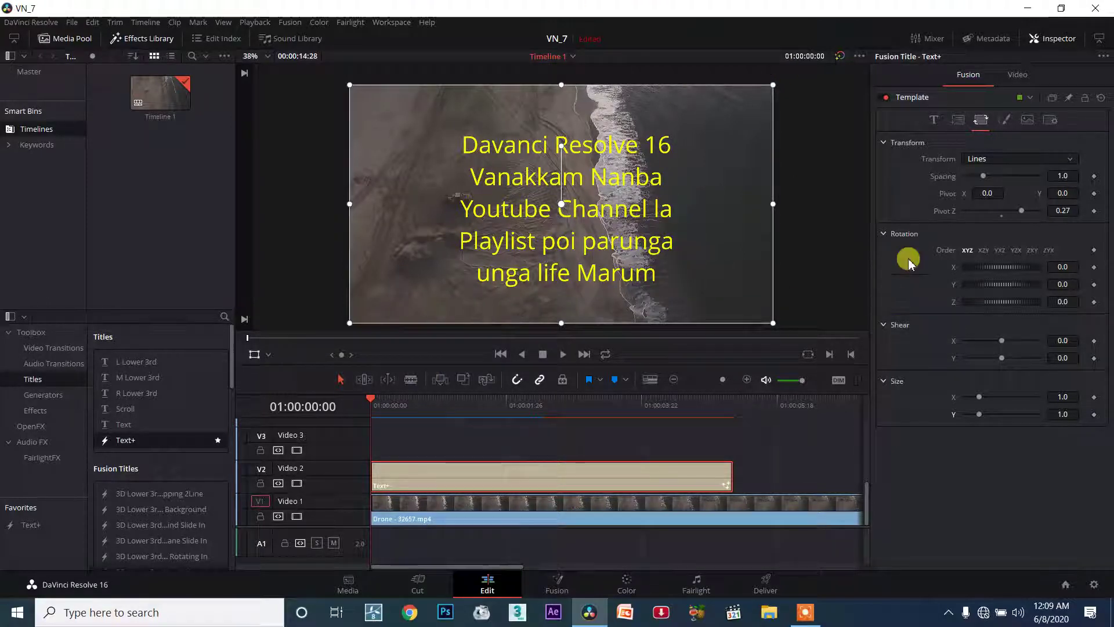
double_click(990, 213)
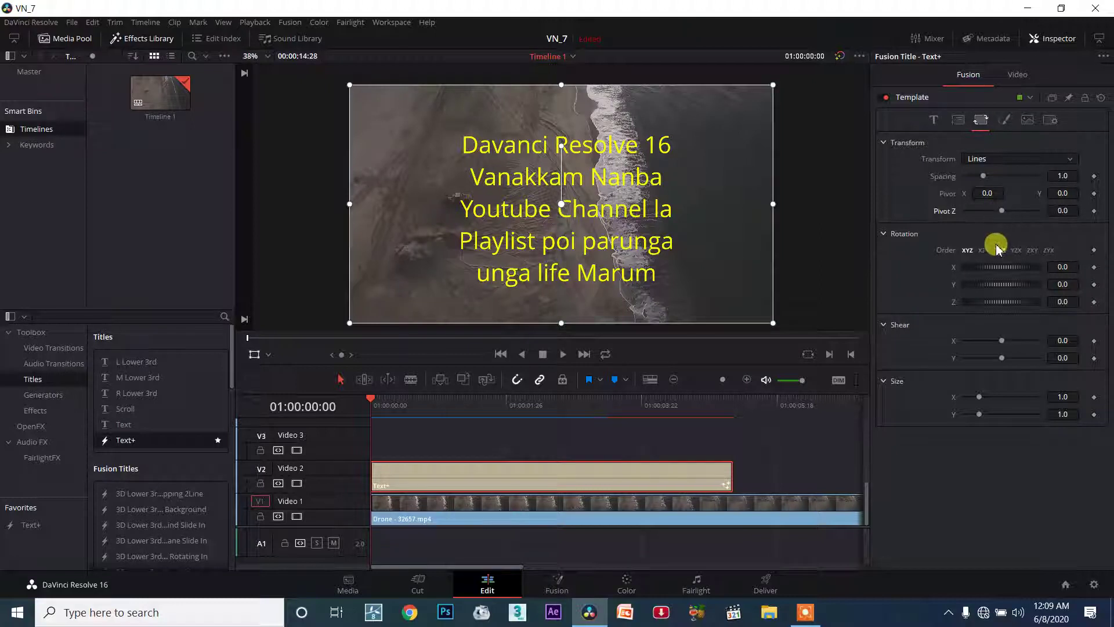